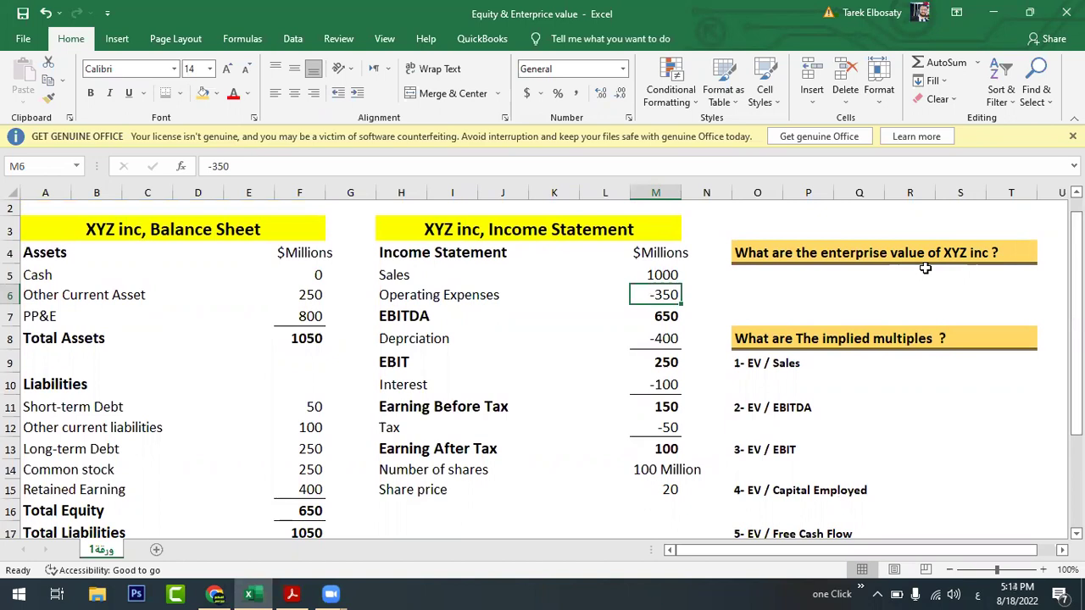
Start a formula in cell O5 that adds short-term debt and long-term debt, =F11+F13.
left_click(742, 274)
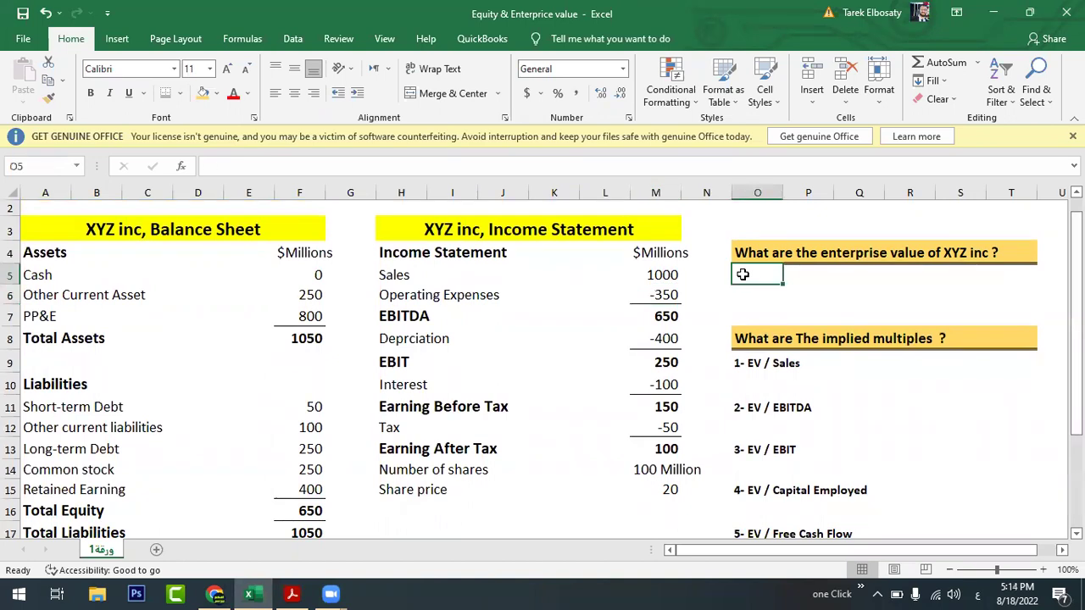
type("=")
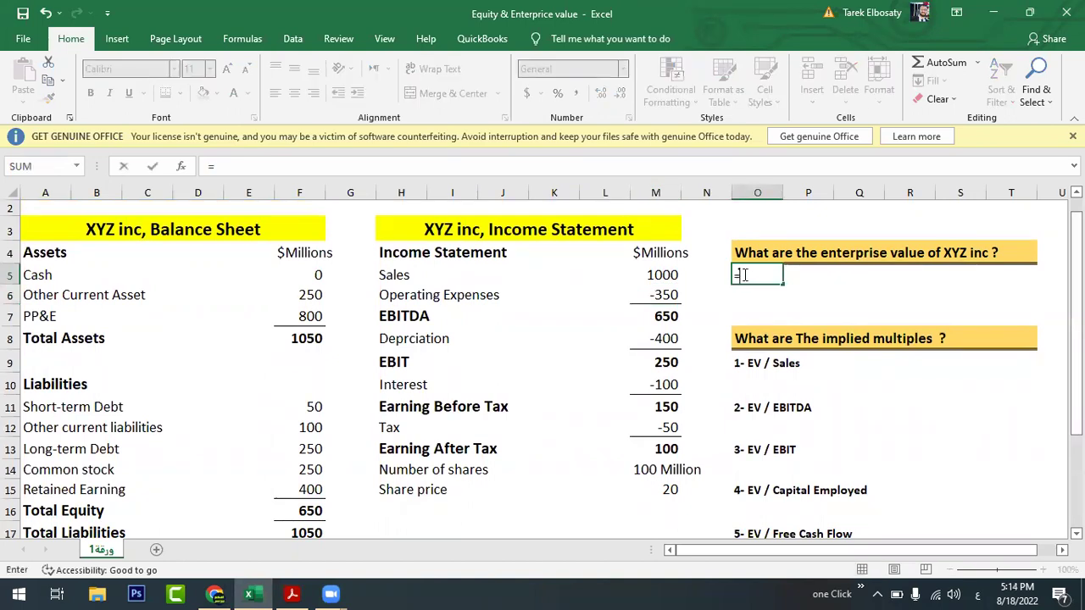
type(")")
key("BackSpace")
type("(")
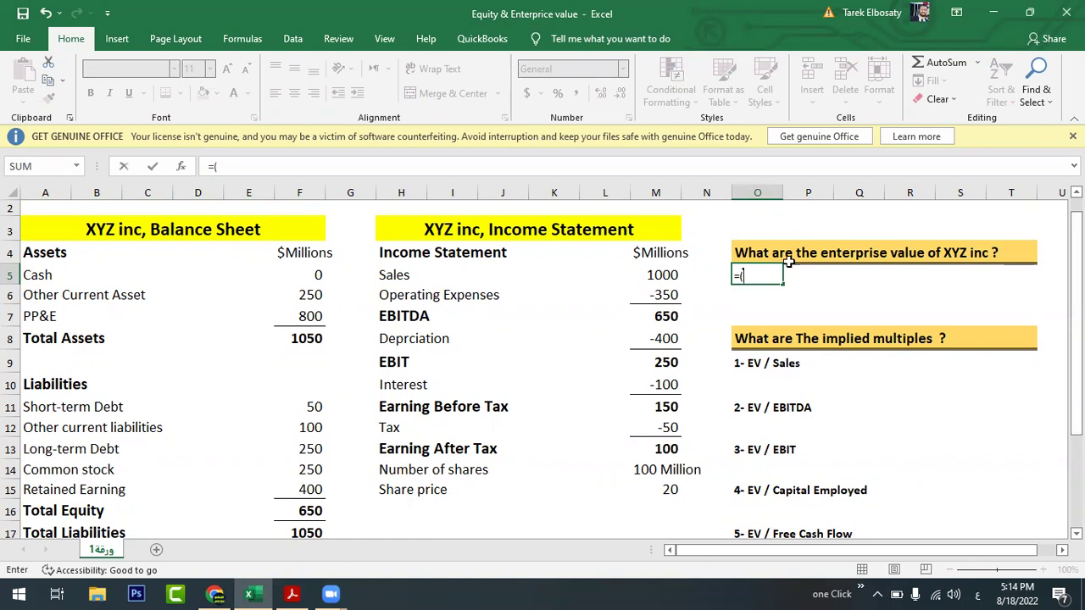
left_click_drag(1074, 280, 1075, 286)
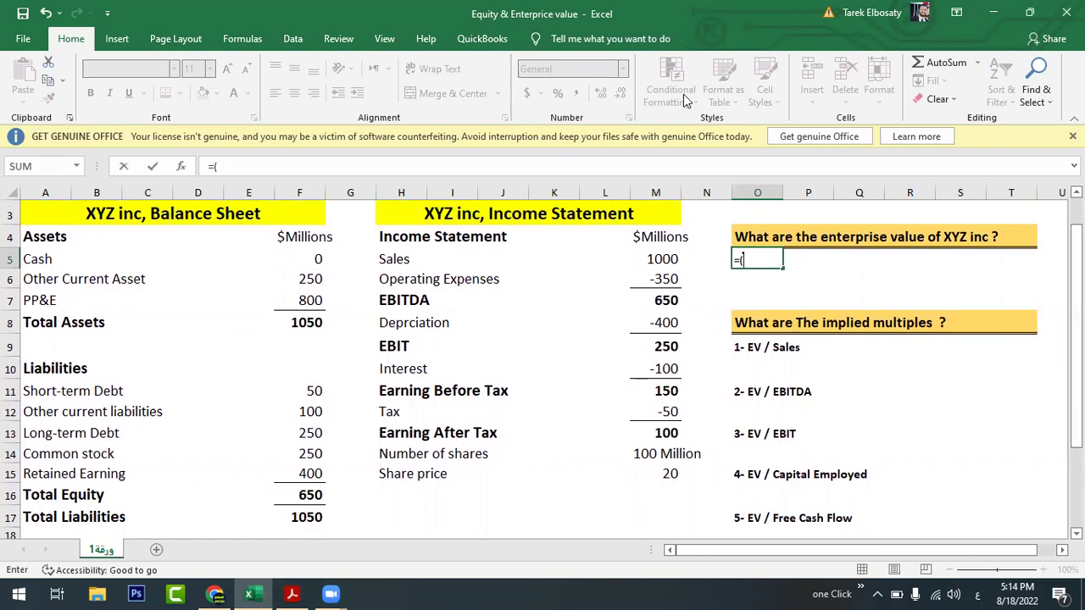
left_click(755, 261)
key("BackSpace")
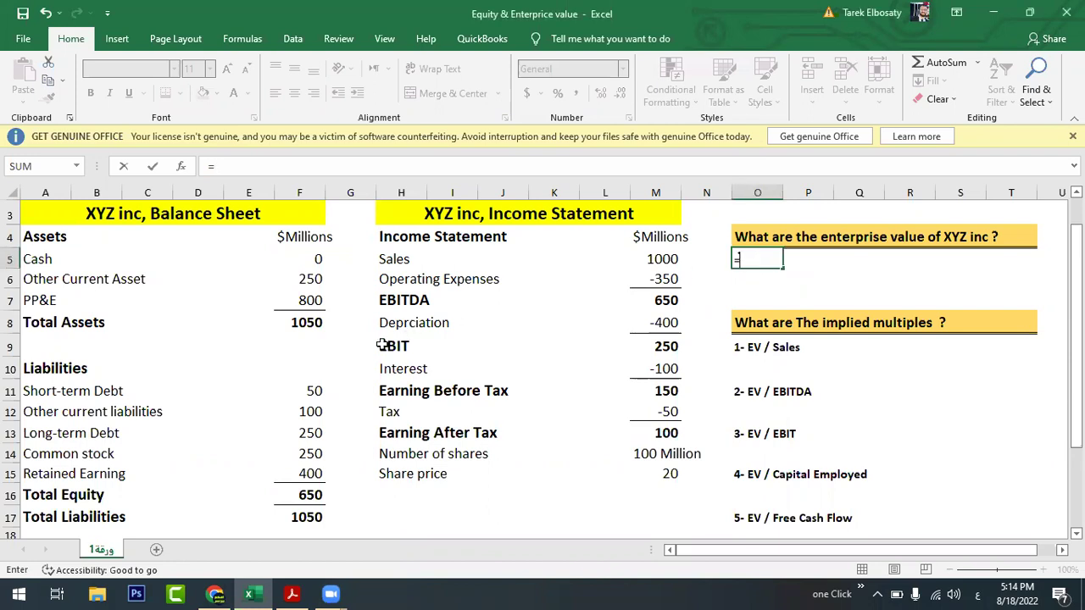
left_click(312, 389)
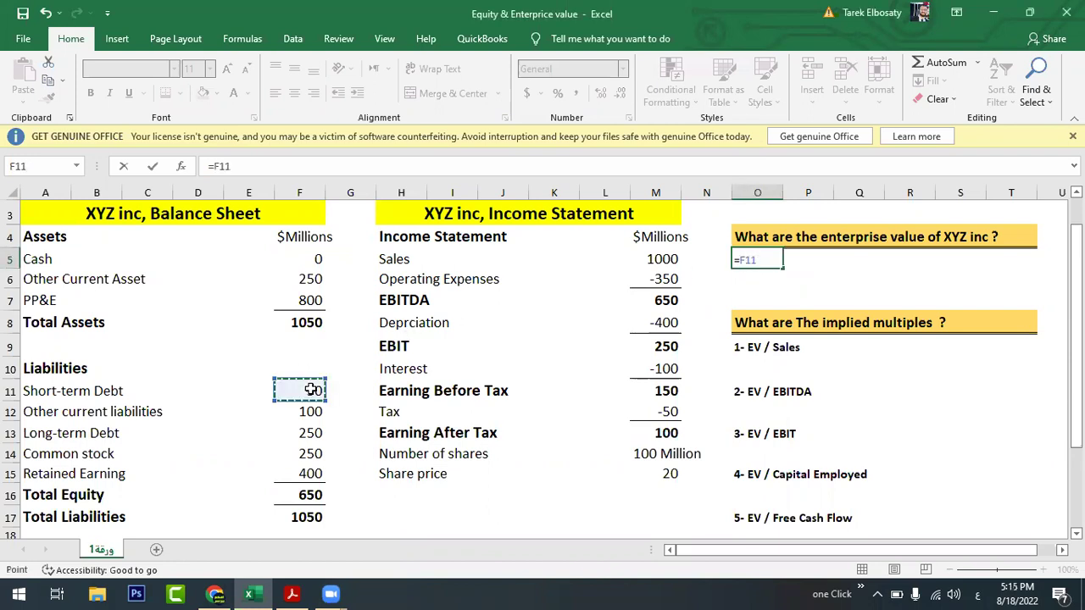
type("+")
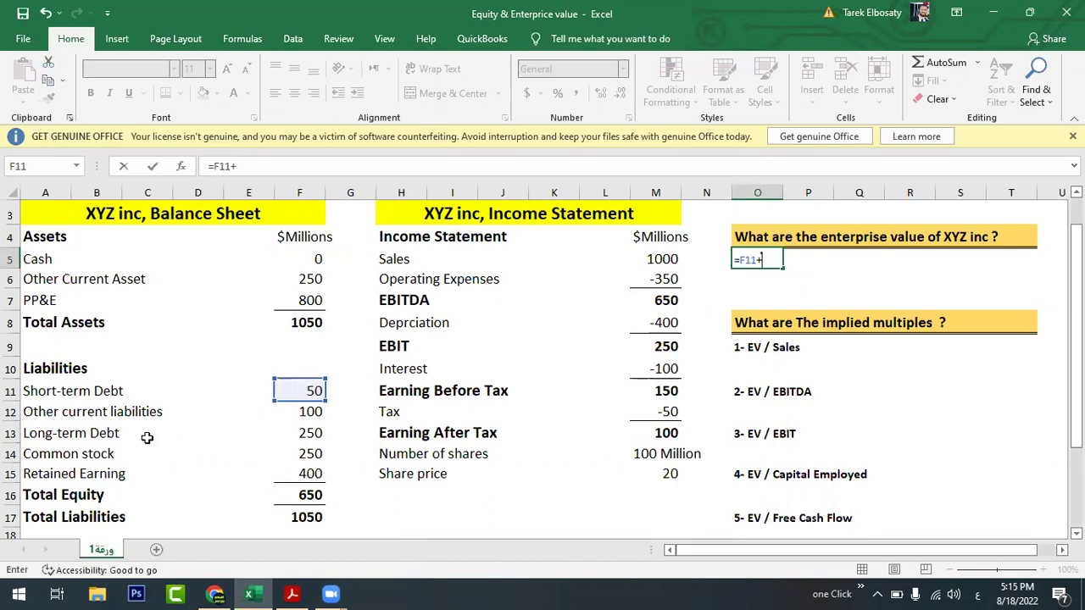
left_click(301, 435)
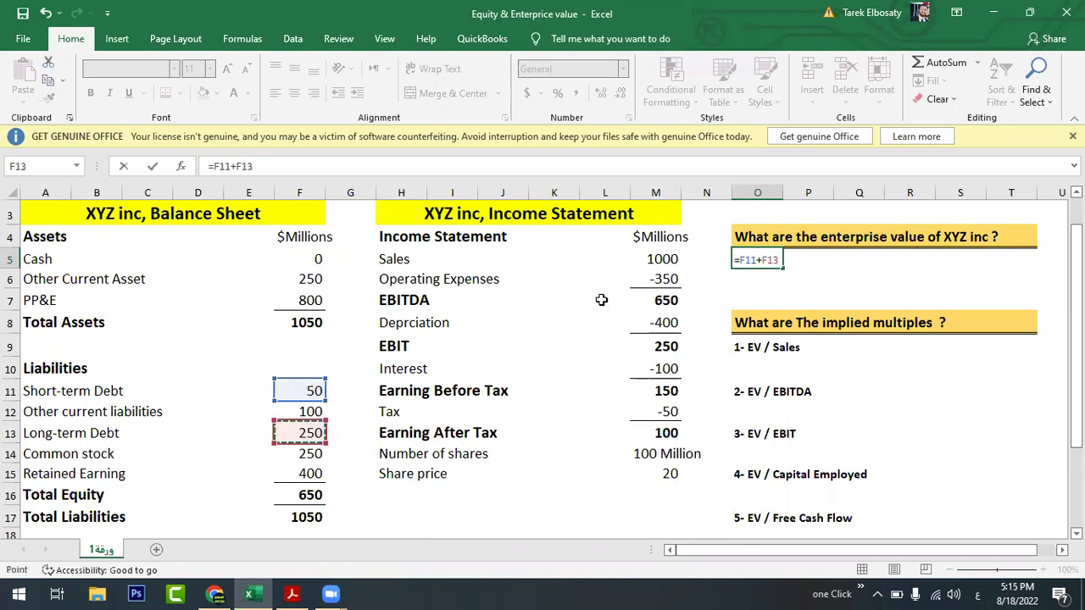
Enclose the debt sum in parentheses and subtract cash, completing the formula as =(F11+F13)-F5.
left_click(738, 262)
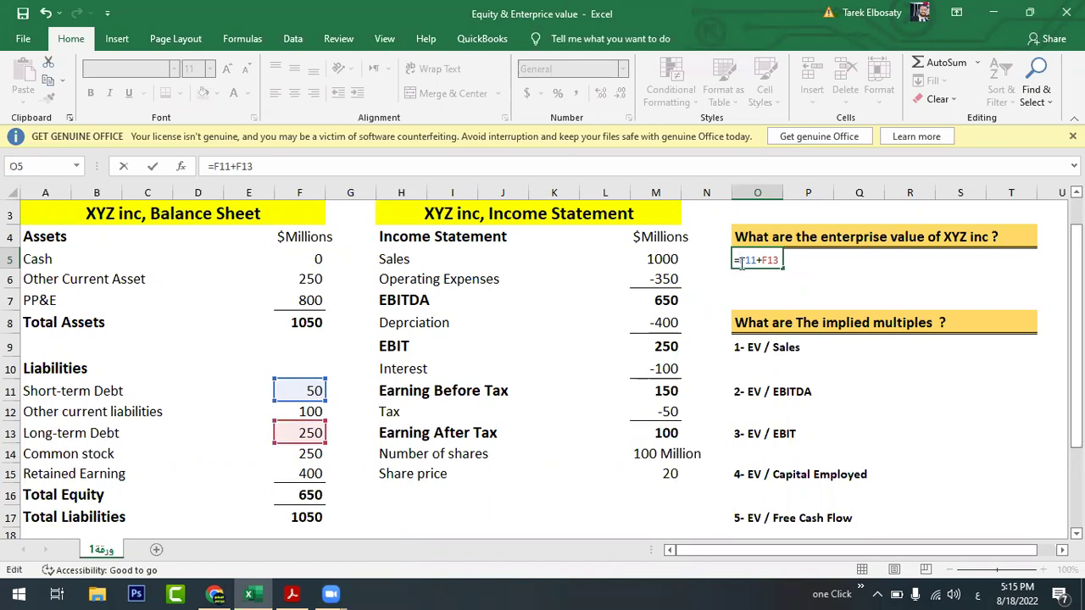
type("(")
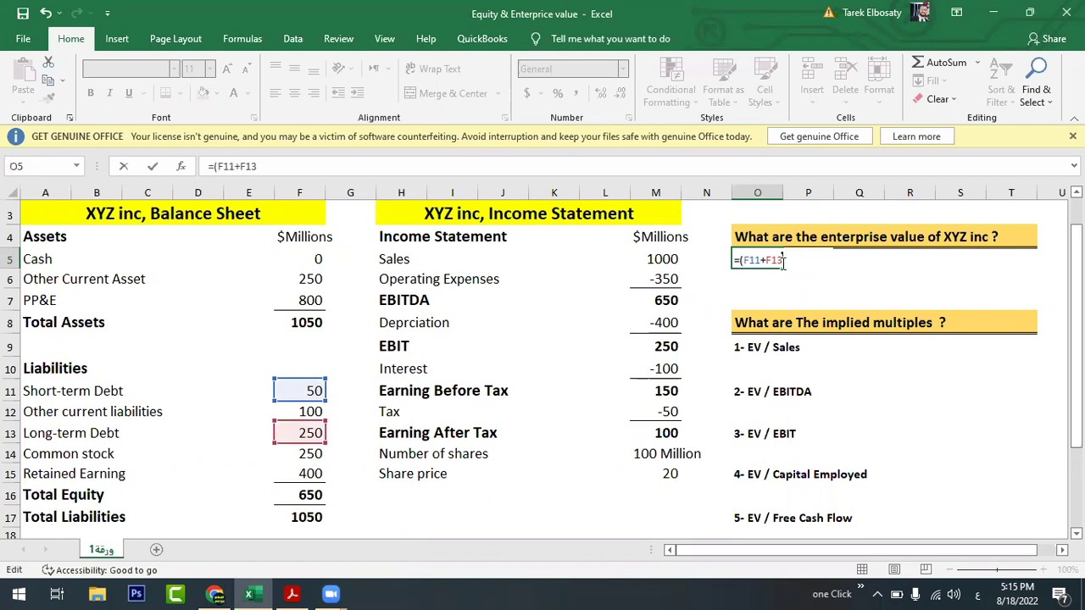
type(")-")
left_click(312, 262)
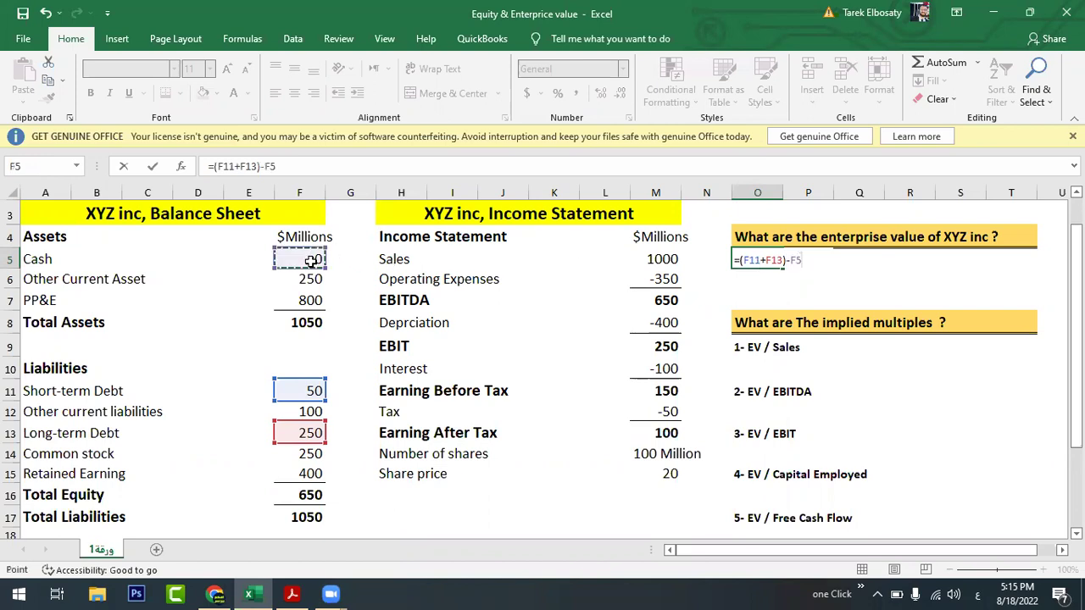
key("Return")
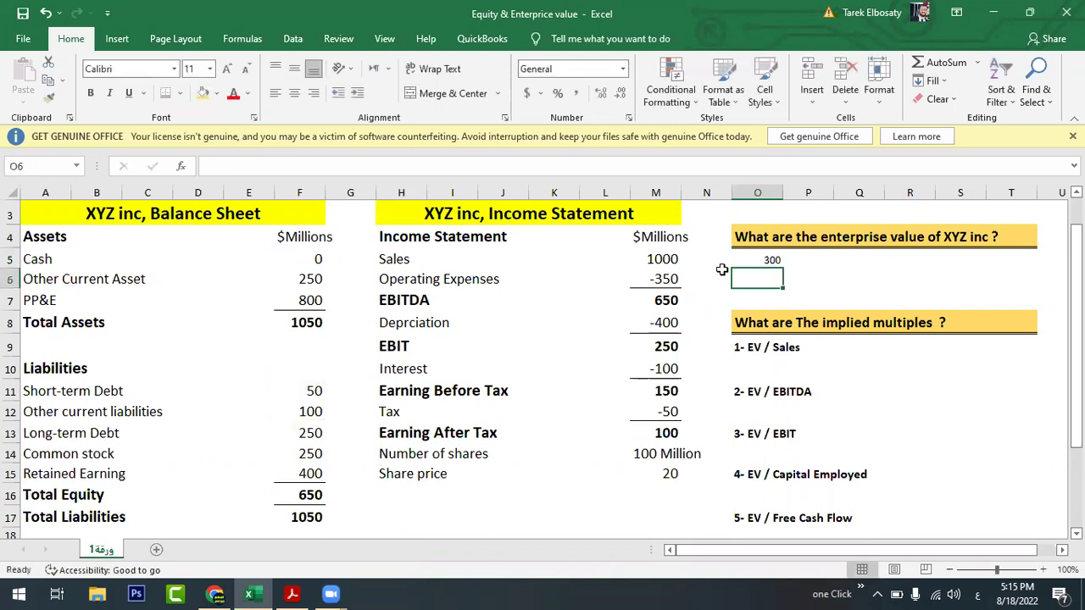
Label the result in cell P5 as "Net Debt", switching the keyboard language to English.
left_click(805, 258)
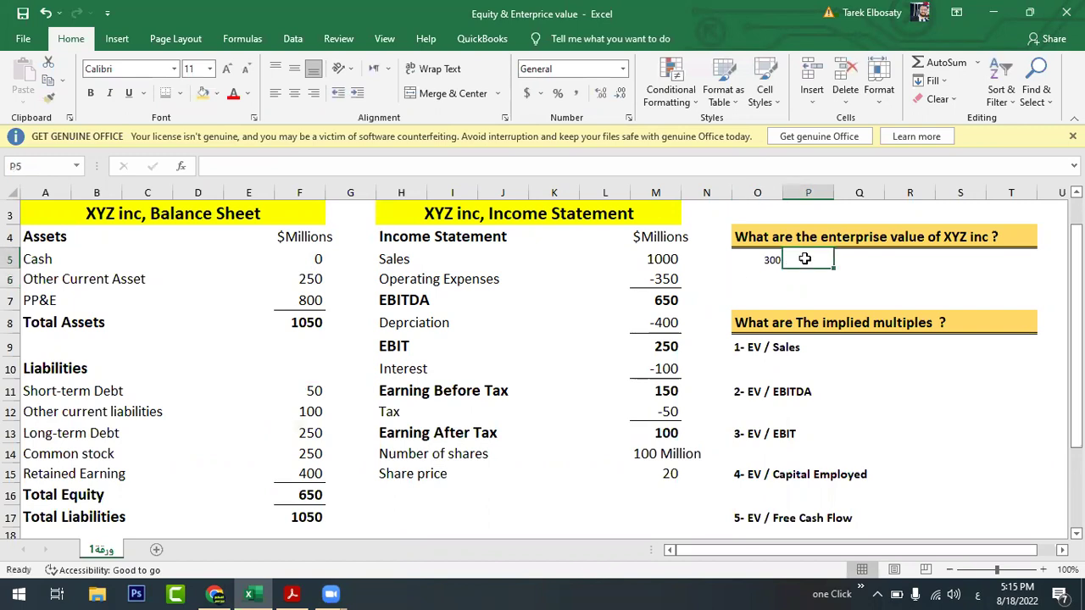
type("آف")
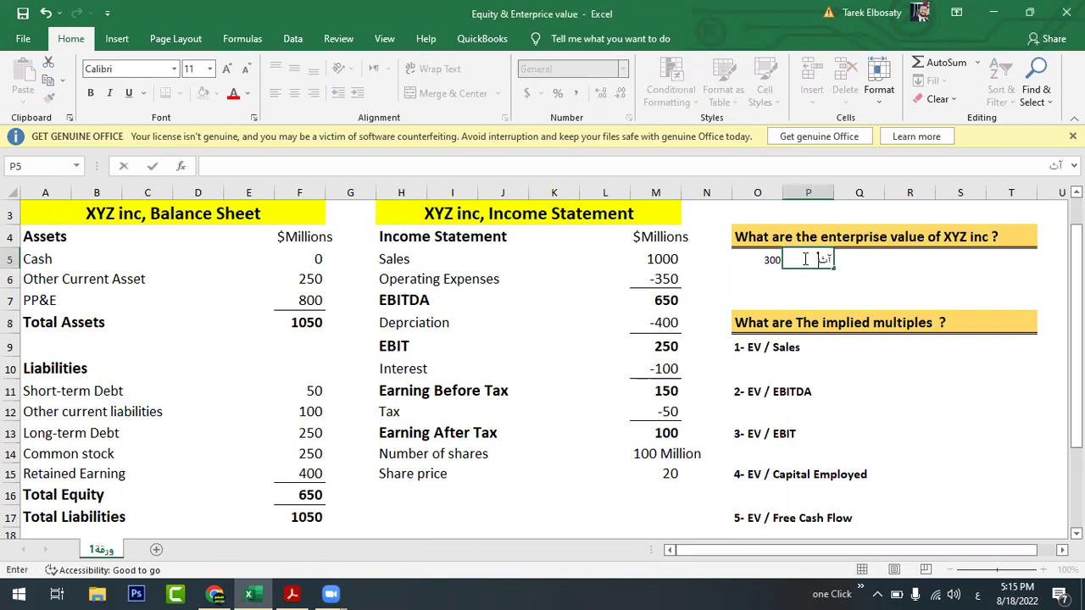
key("BackSpace")
key("BackSpace")
key("alt+shift")
type("Ne")
key("Left")
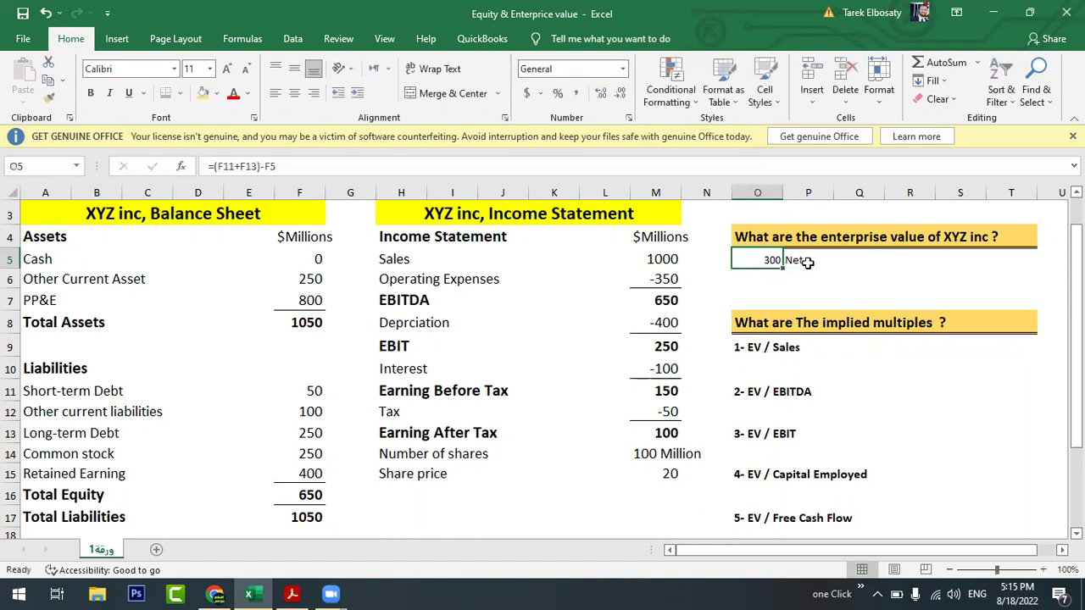
double_click(803, 260)
type("t Debt")
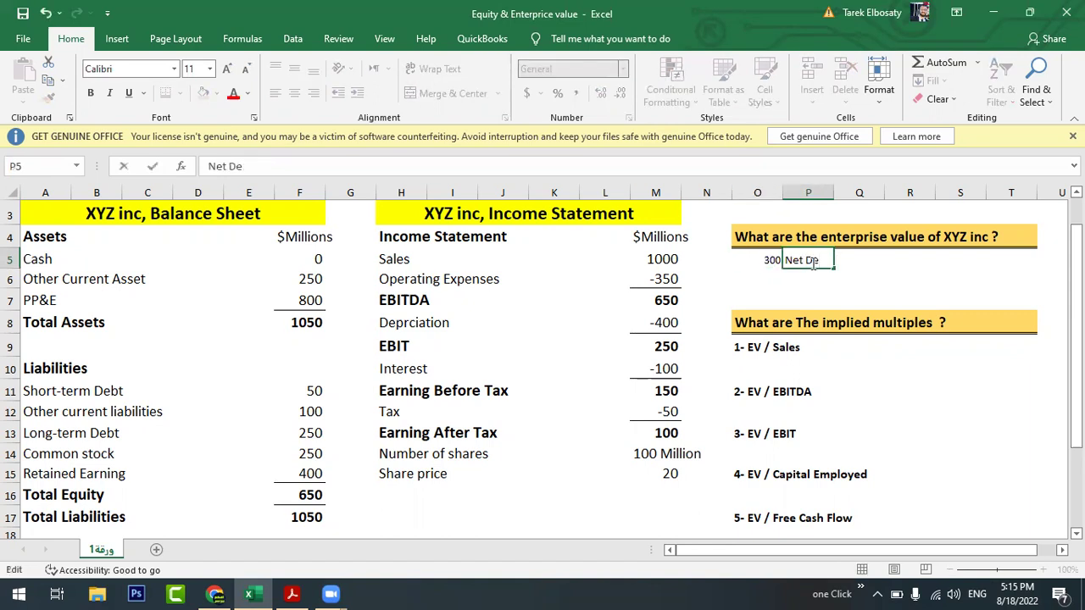
key("Return")
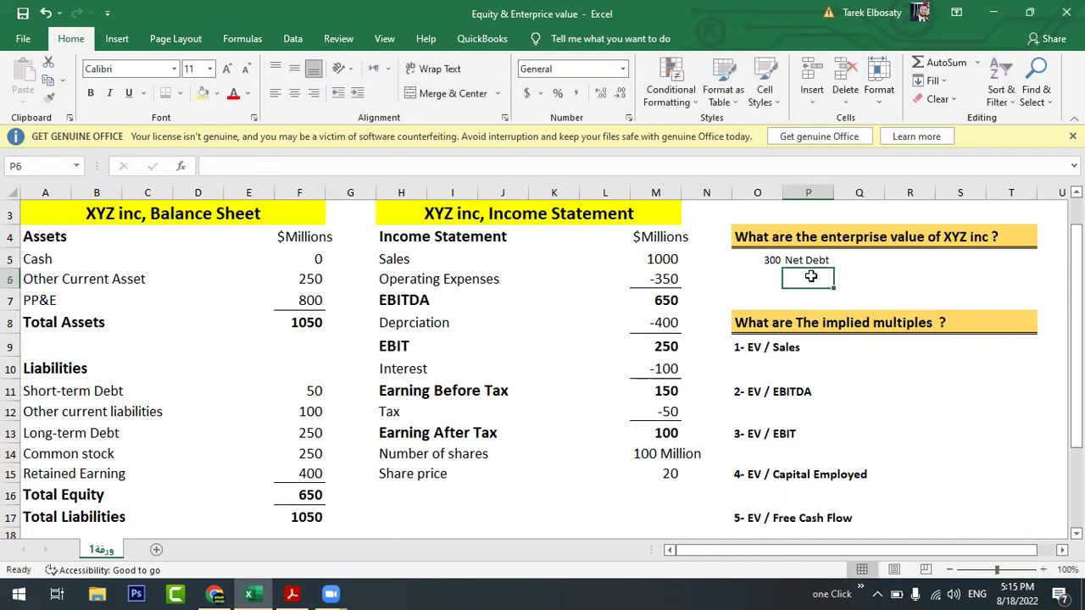
Try to calculate the equity value in cell O6 from share price times number of shares, =M15*M14.
left_click(760, 276)
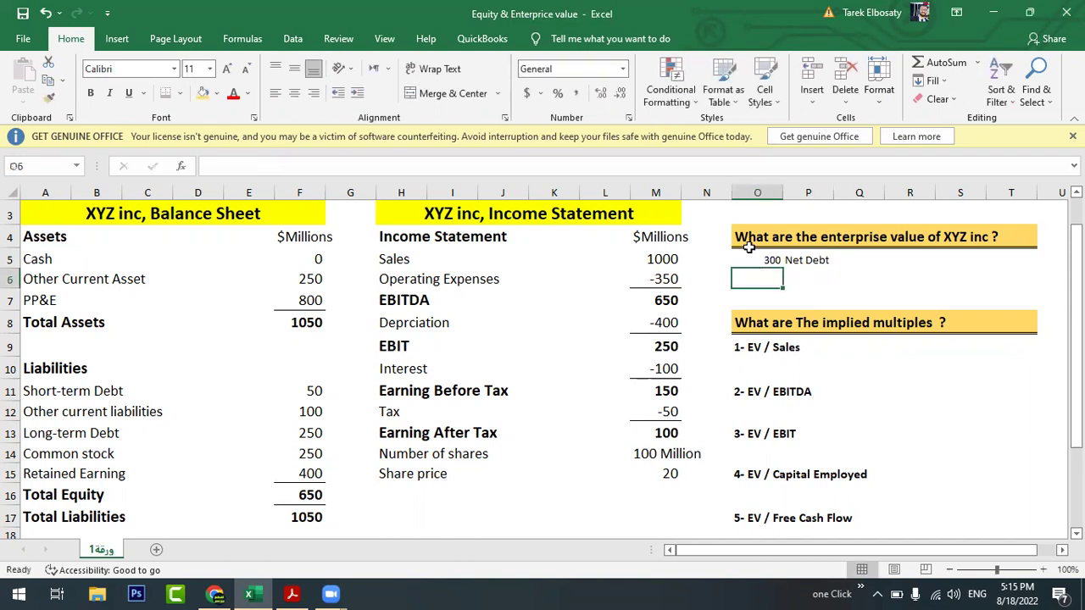
double_click(746, 259)
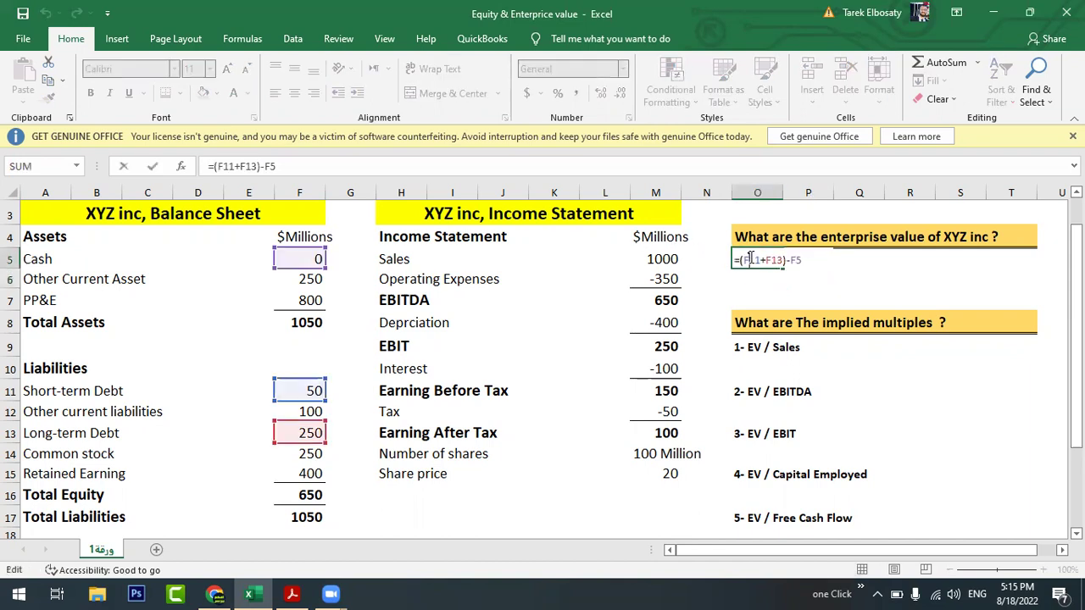
left_click(786, 287)
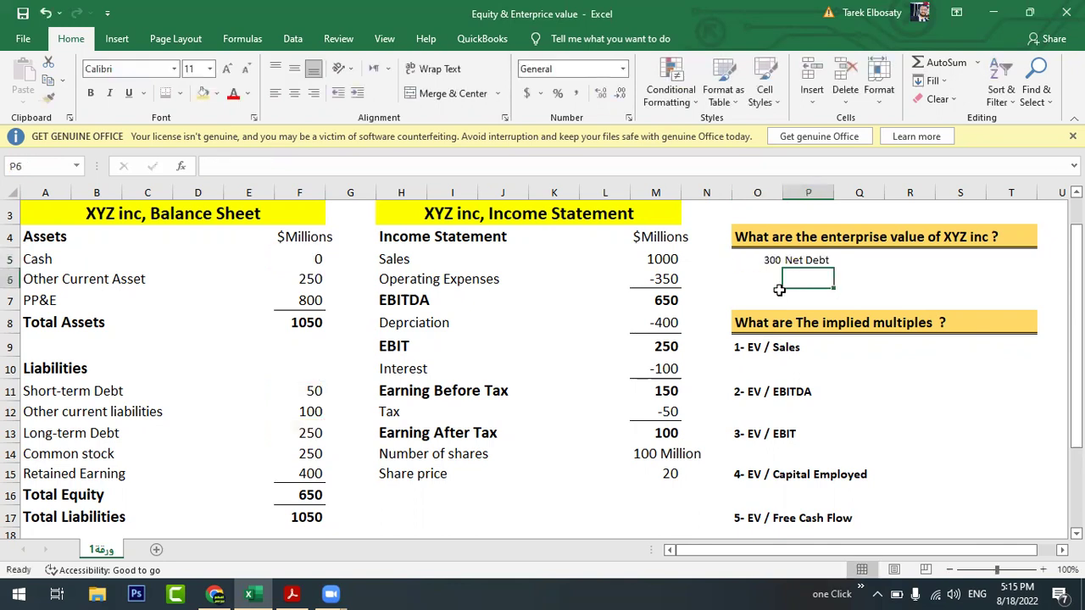
left_click(756, 271)
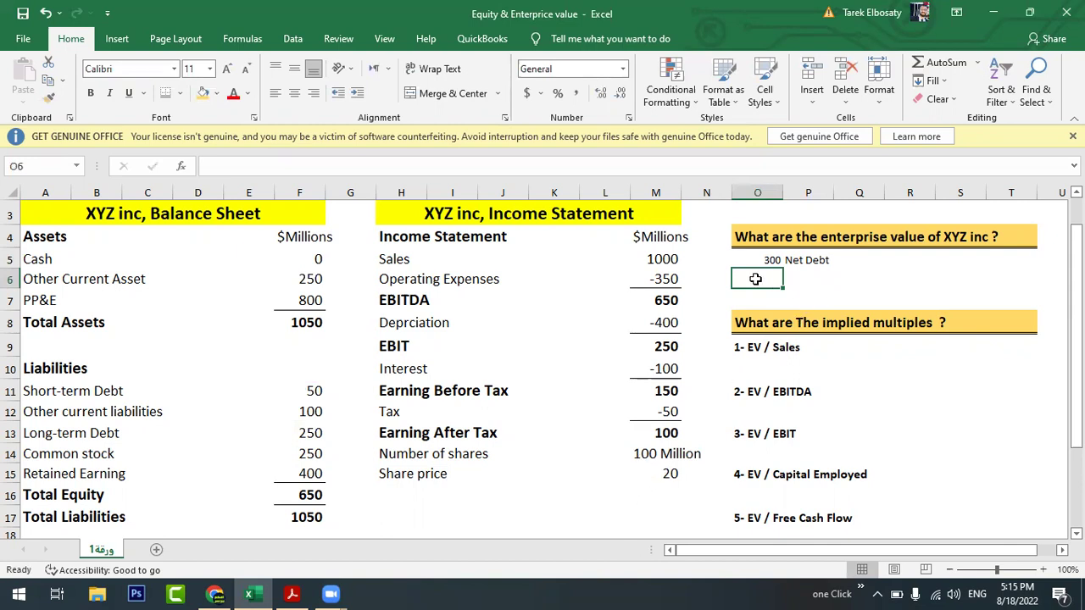
type("=")
left_click(650, 475)
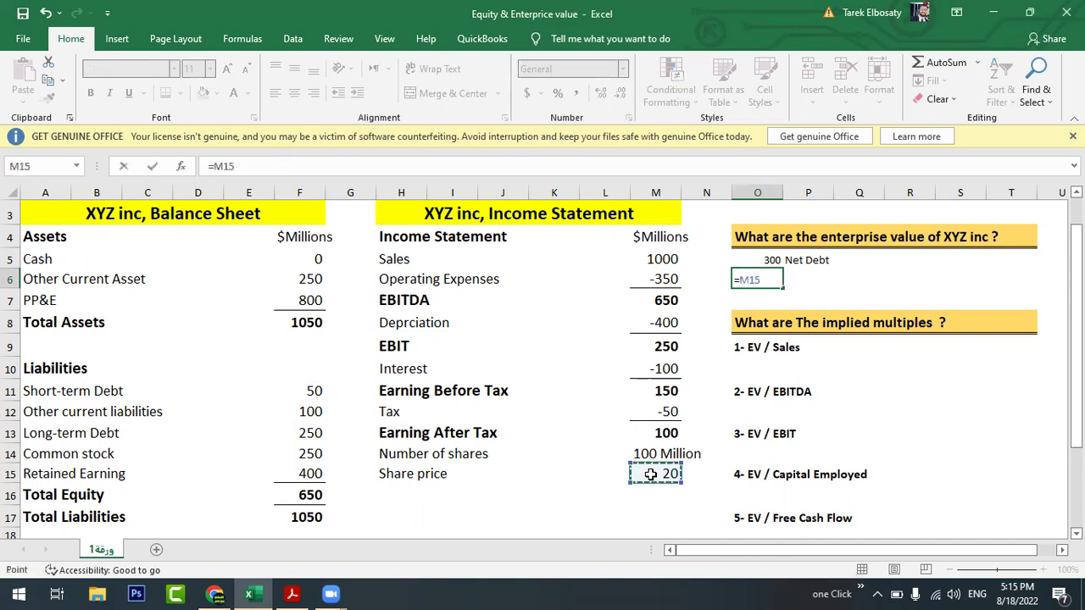
type("*")
left_click(655, 454)
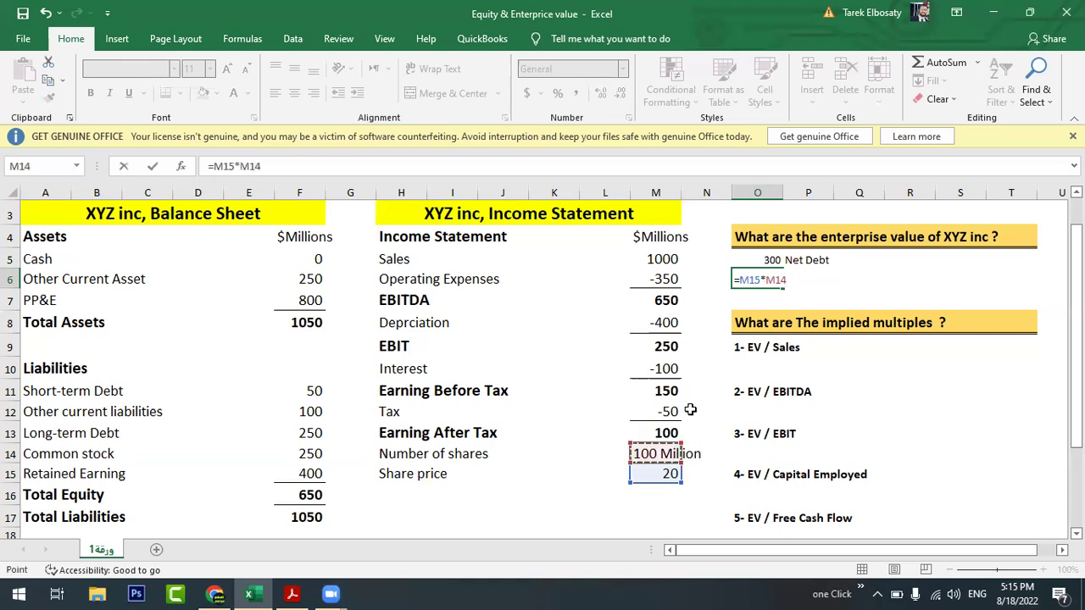
key("Return")
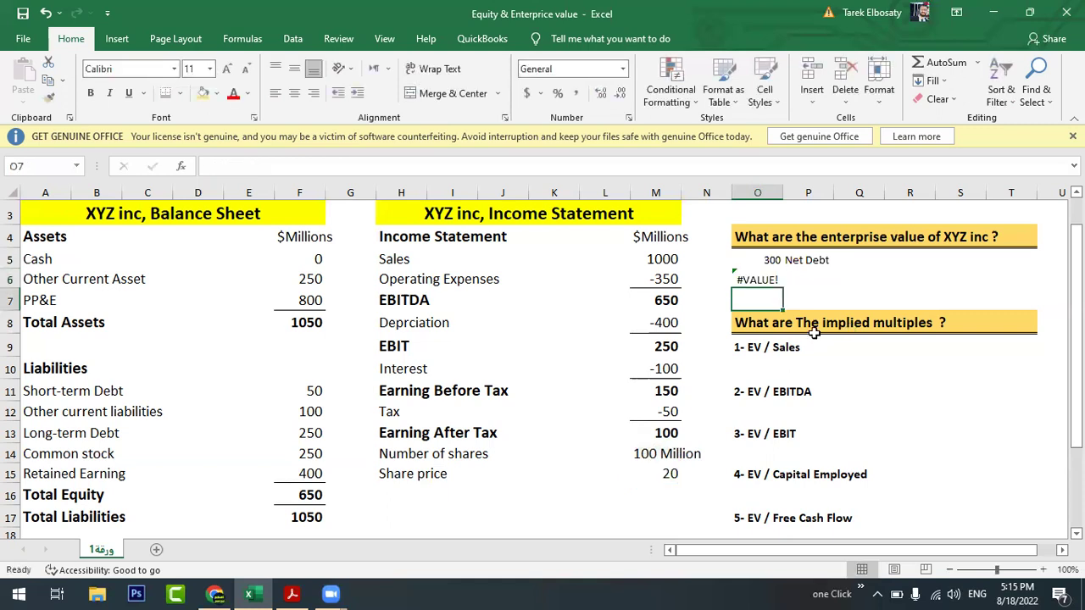
Replace the formula in cell O6 with the plain numbers for share price and shares in millions, =20*100.
left_click(693, 453)
left_click(763, 282)
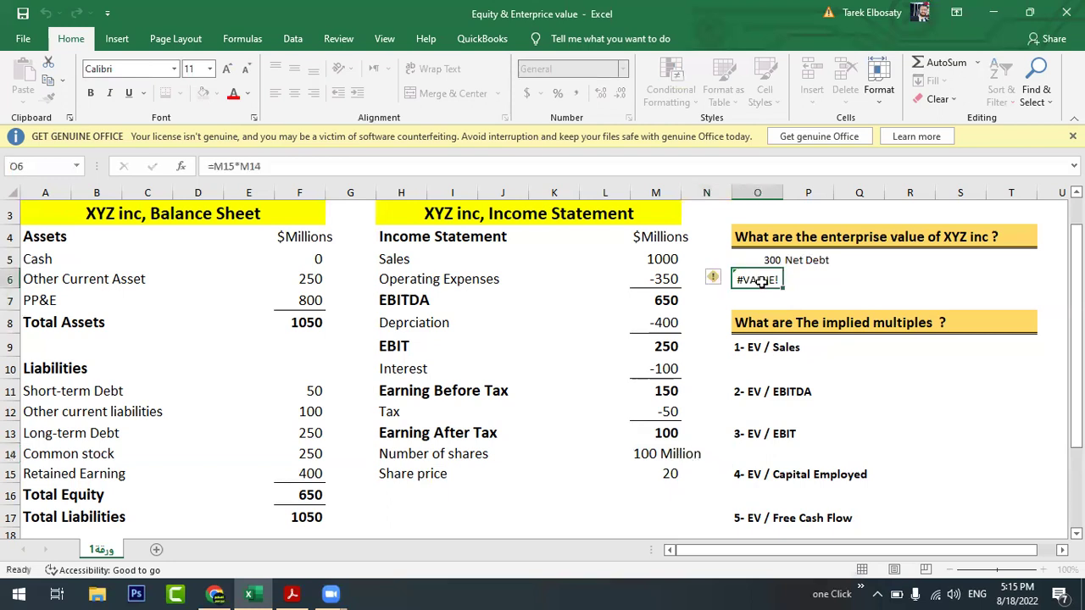
type("=20*100")
key("Return")
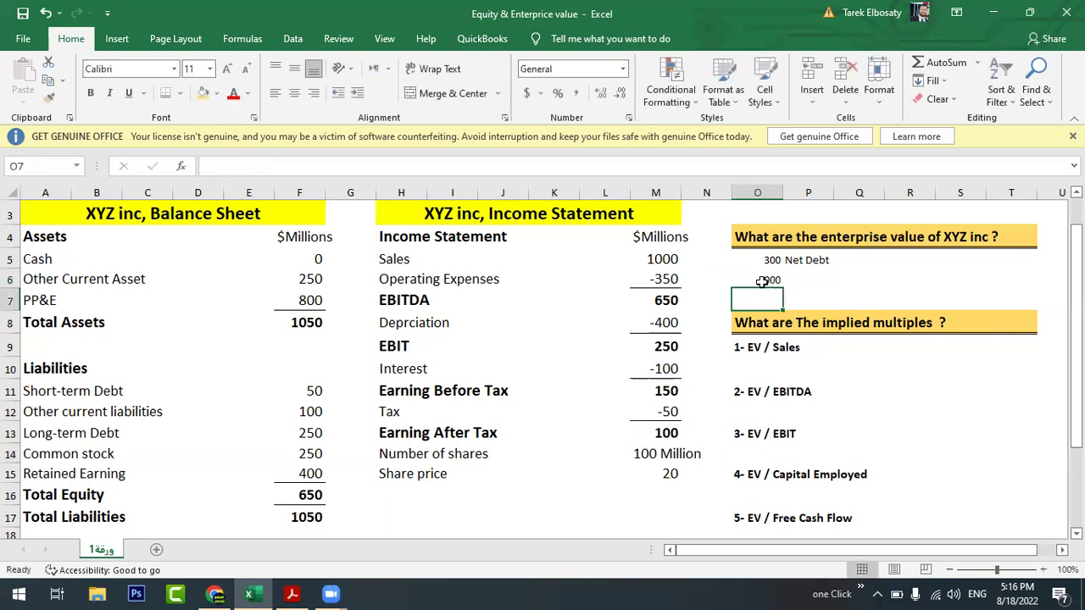
Label the O6 result in cell P6 as "Equity value".
key("Up")
key("Right")
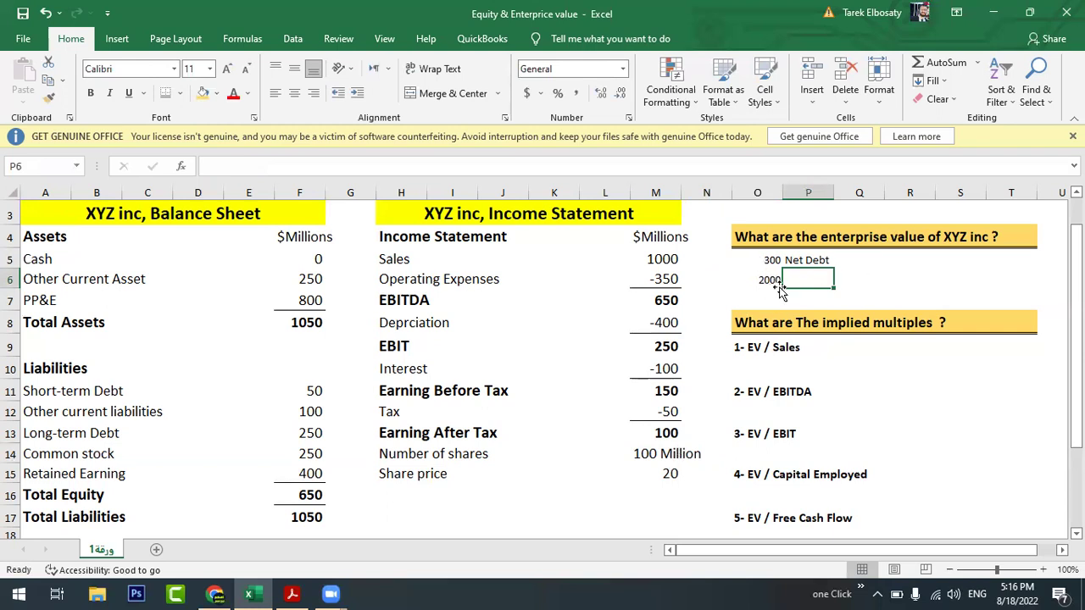
type("E")
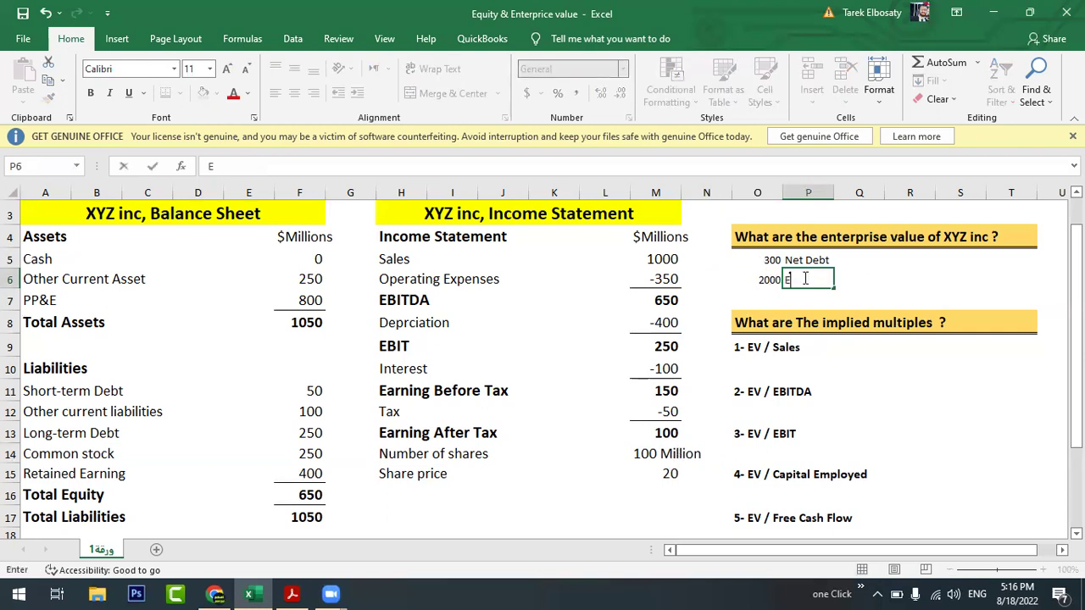
type("quity value")
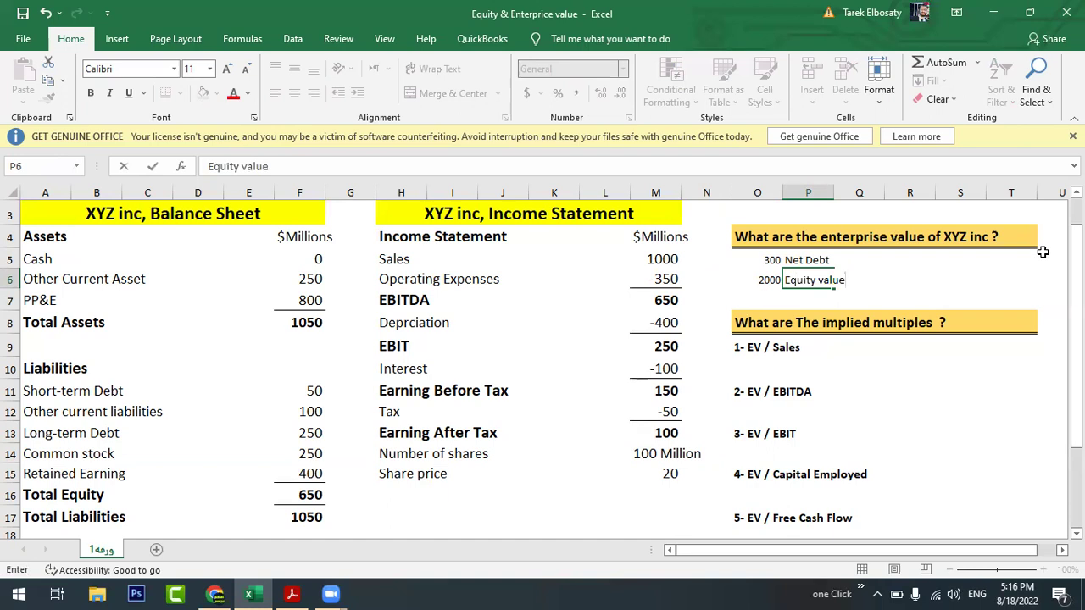
left_click(929, 292)
Calculate the enterprise value in cell O7 by adding net debt and equity value, =O5+O6.
left_click(768, 300)
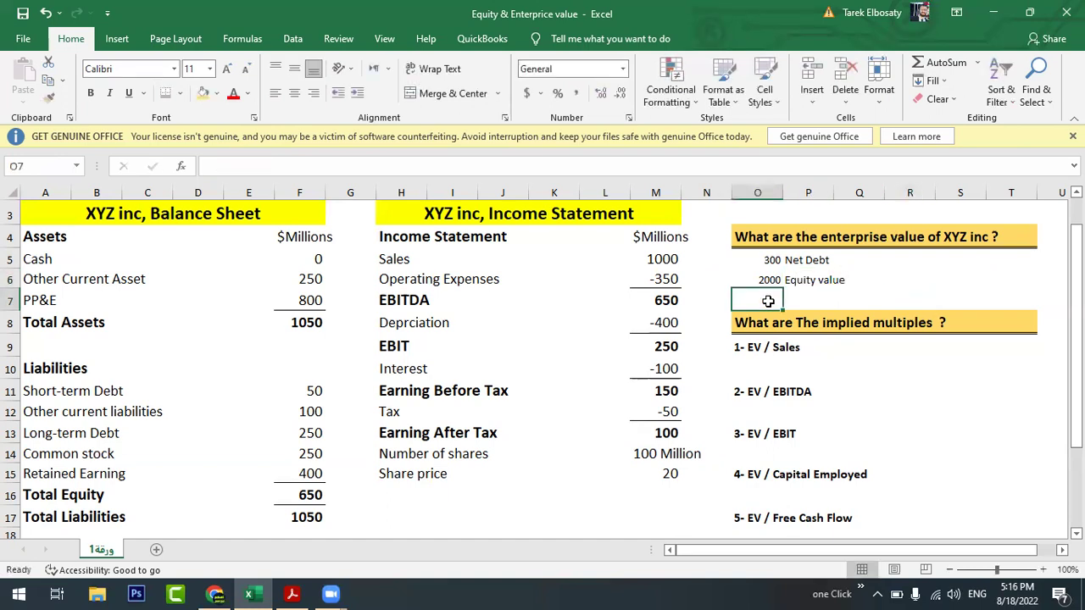
type("=")
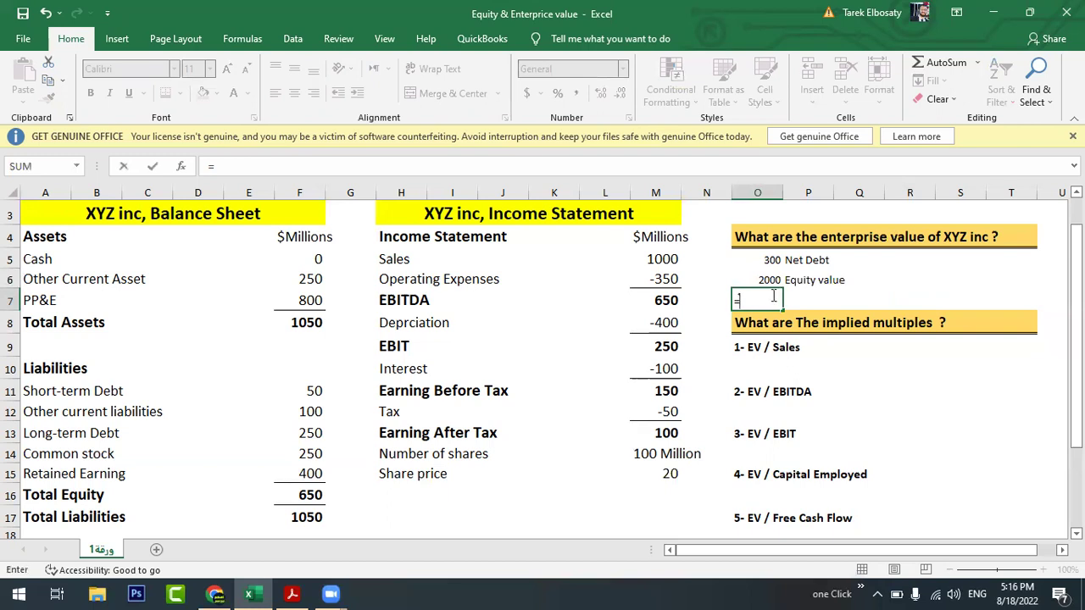
left_click(772, 259)
type("+")
left_click(767, 280)
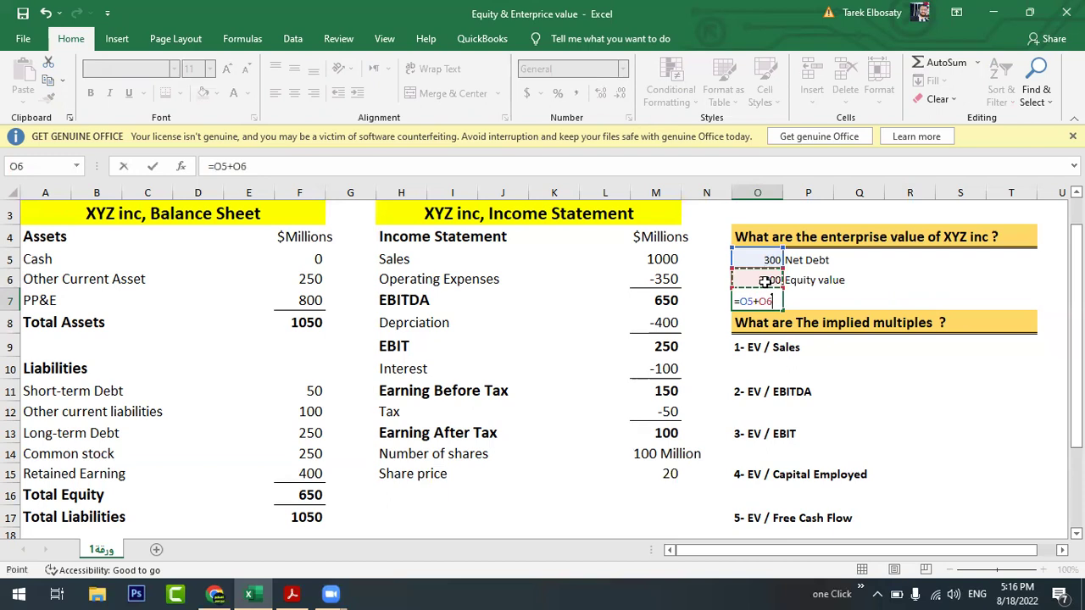
key("Return")
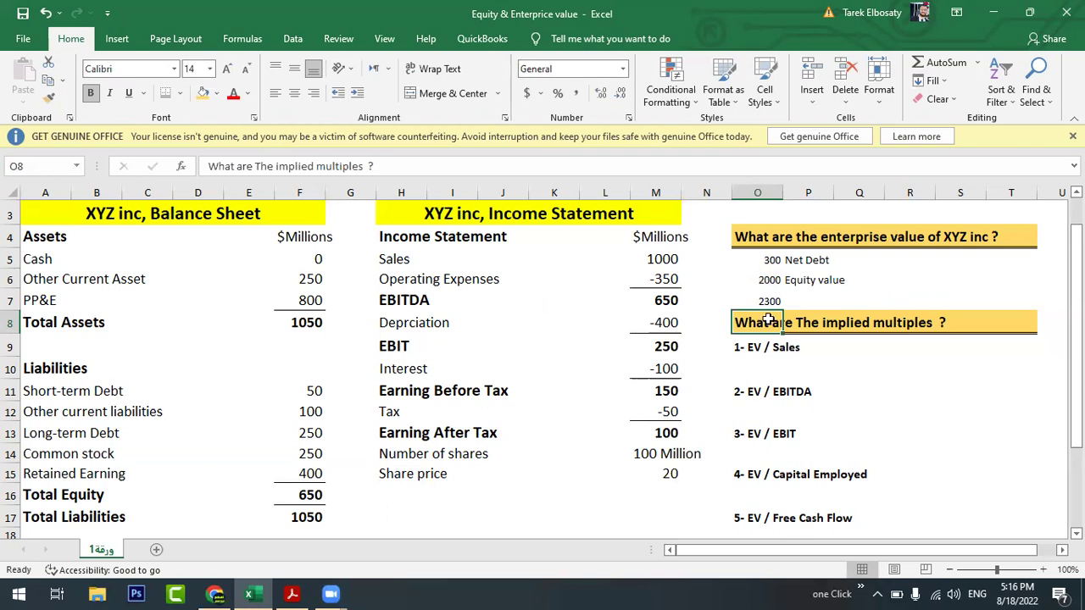
left_click(289, 324)
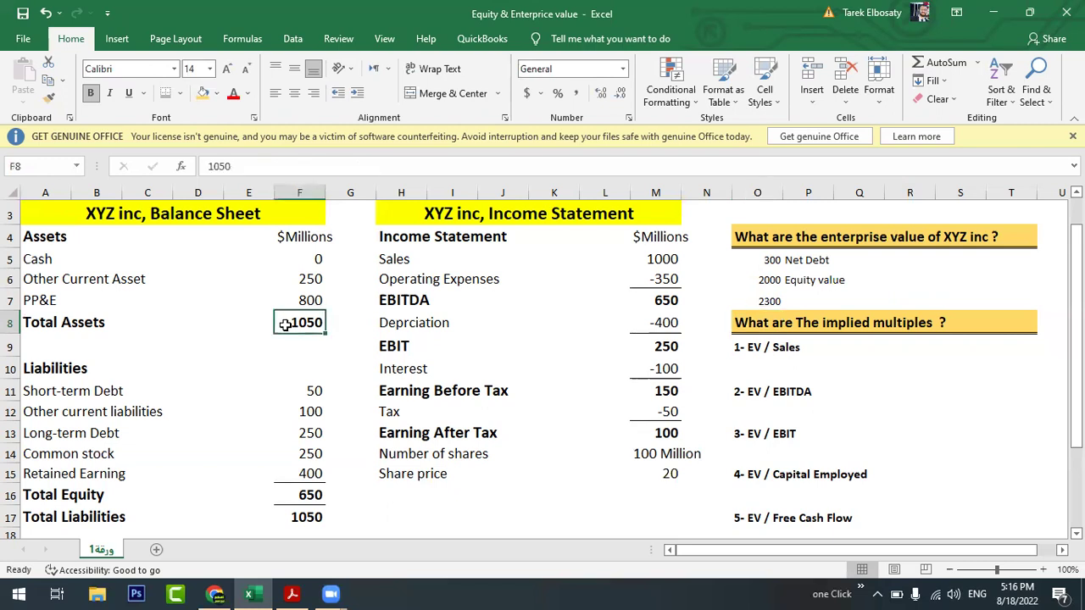
left_click(756, 297)
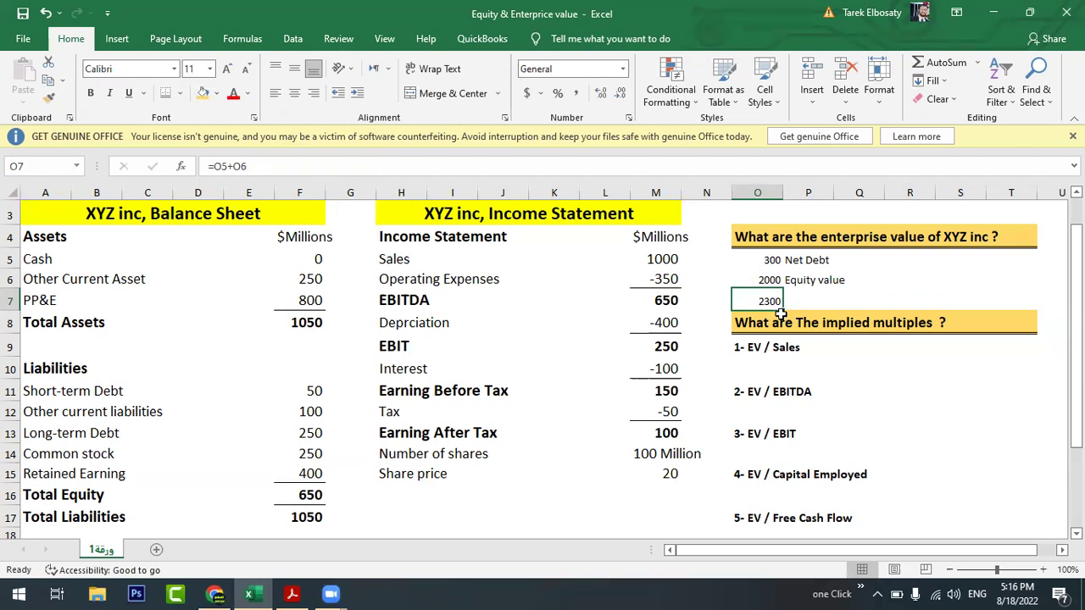
Switch to the Adobe Acrobat Reader presentation and review the slides on EV multiples, EV/Capital Employed and free cash flows to the firm.
left_click(837, 370)
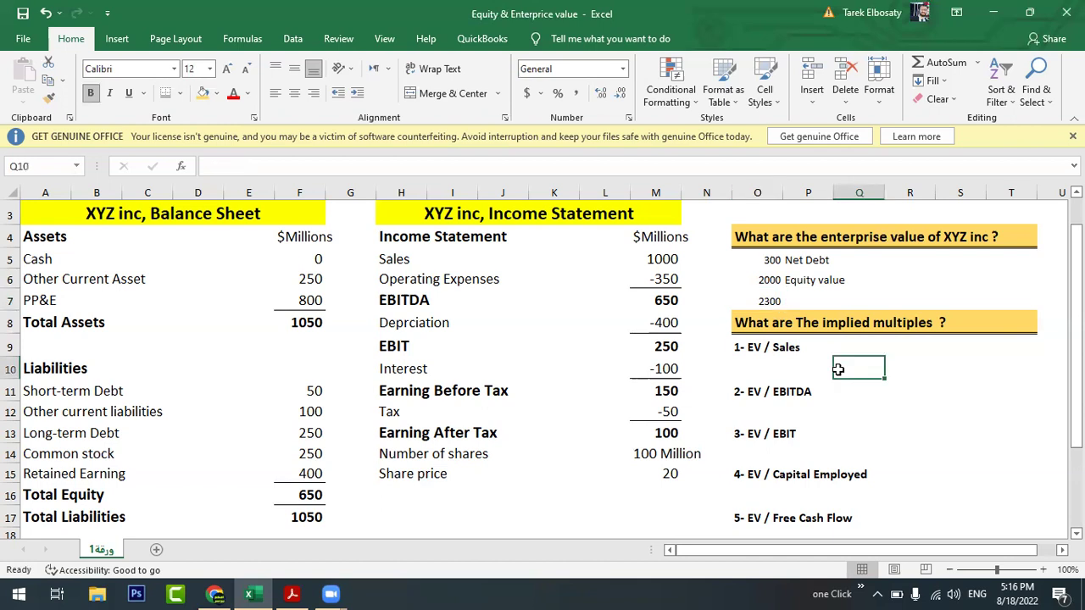
left_click_drag(1075, 278, 1075, 305)
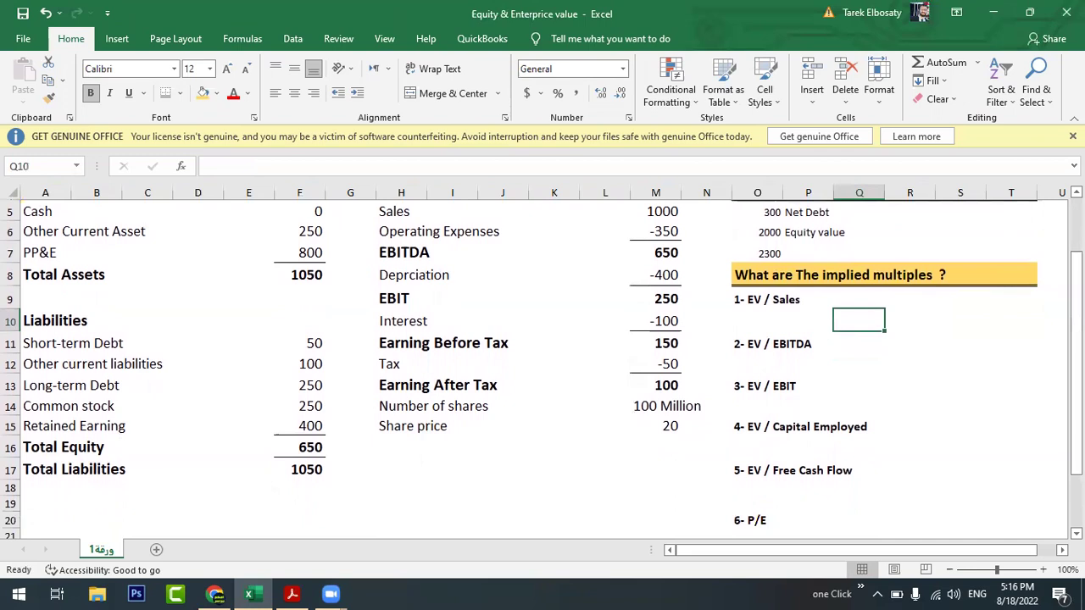
left_click(293, 593)
key("Left")
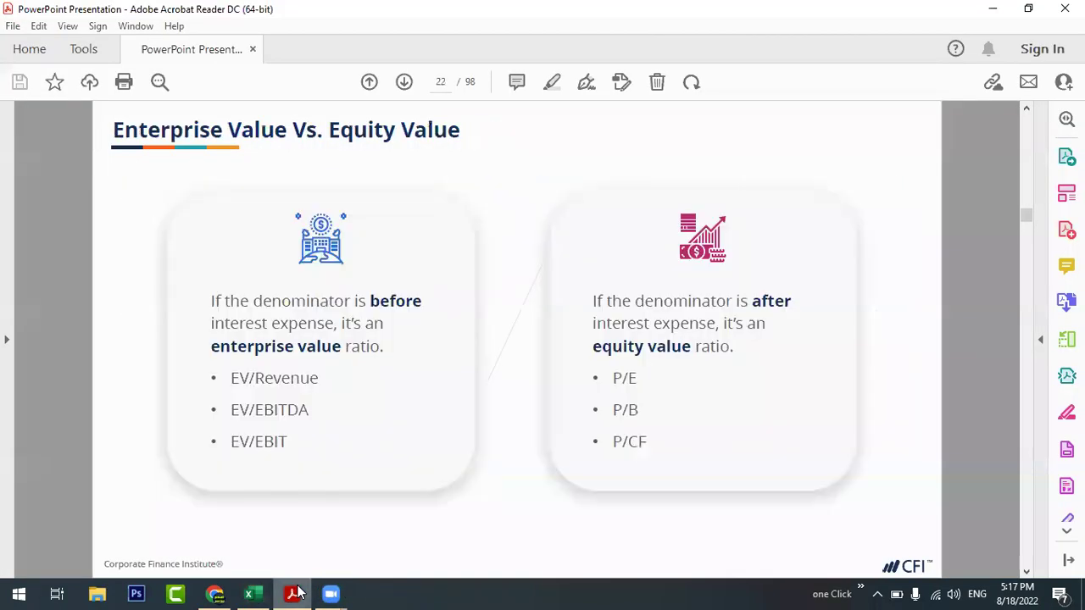
key("Right")
key("Right")
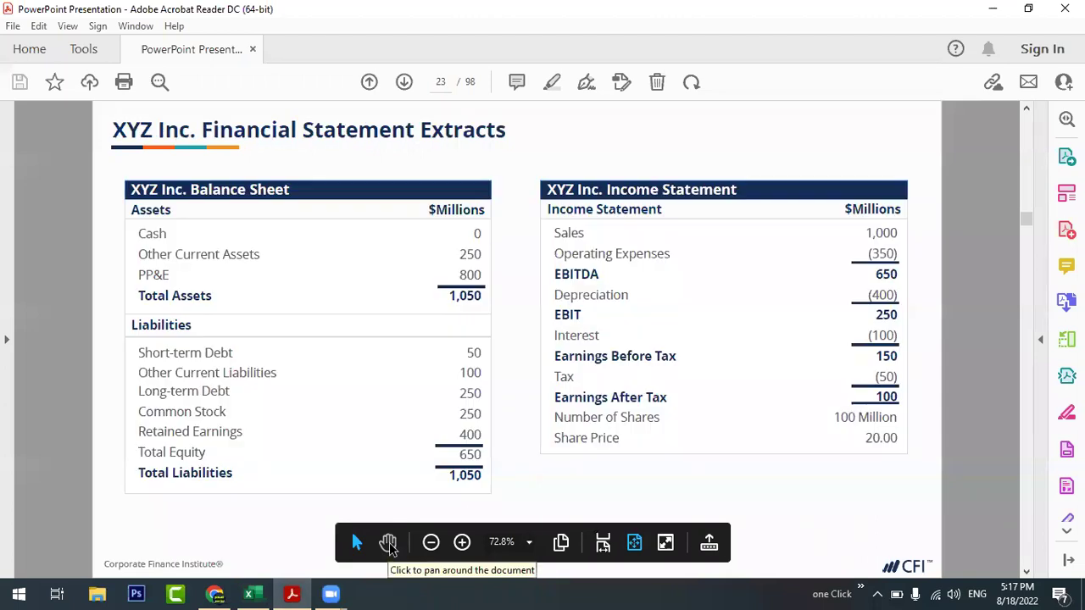
key("Right")
key("Left")
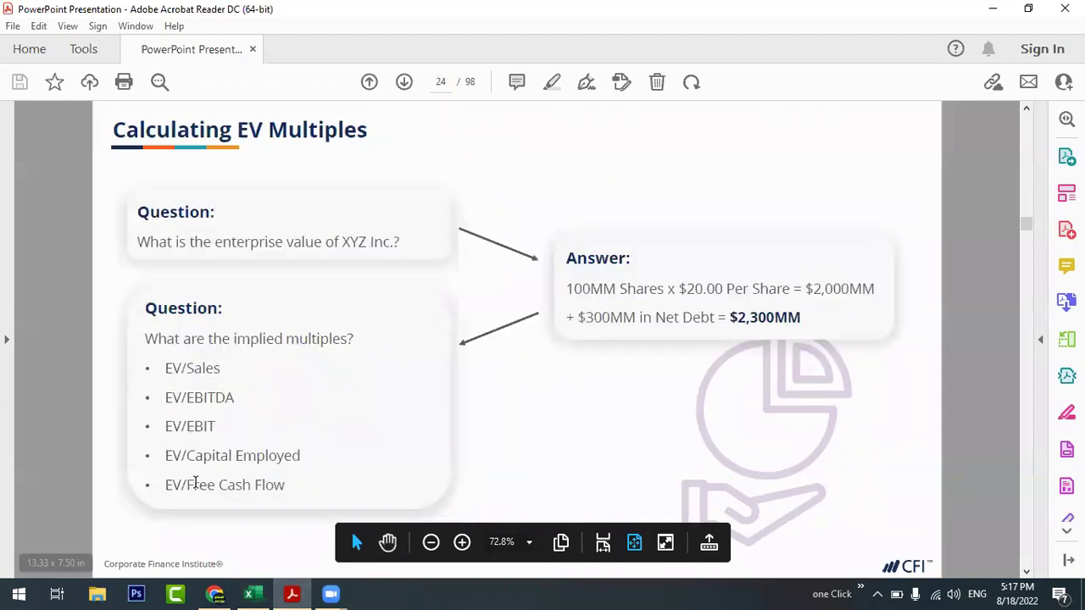
key("Right")
key("Right")
key("Right")
key("Right")
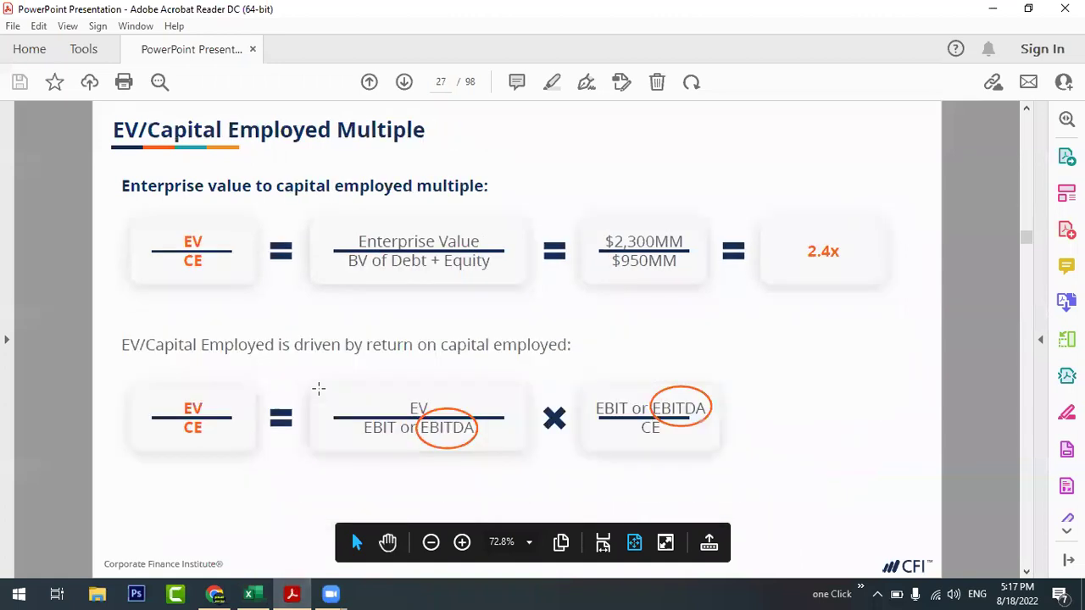
key("Right")
key("Left")
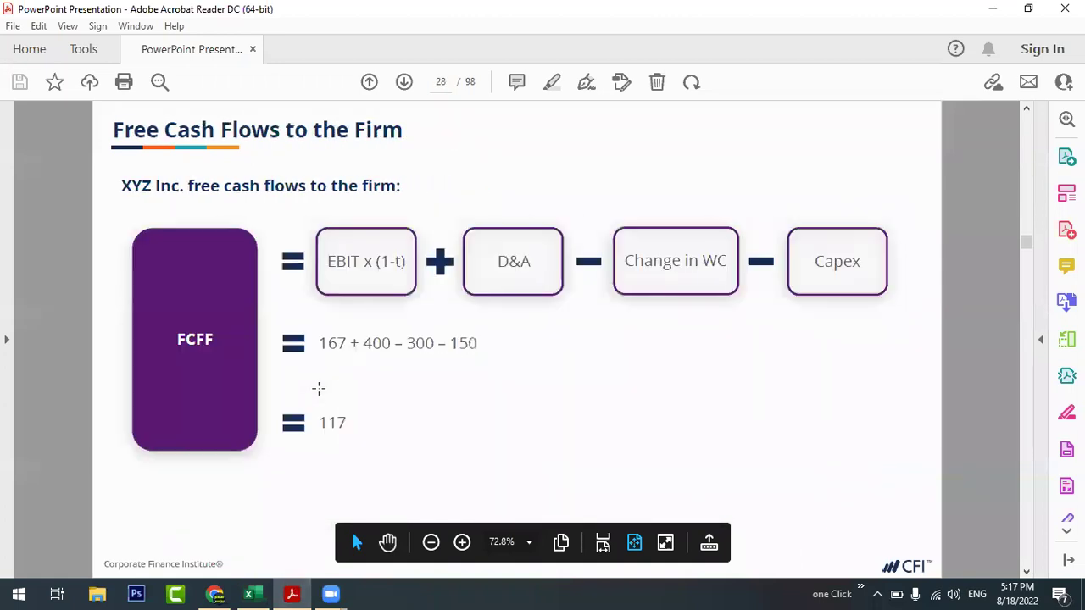
Back in the Excel workbook, calculate the EV / Sales multiple in cell O10 by dividing enterprise value by sales, =O7/M5.
left_click(253, 593)
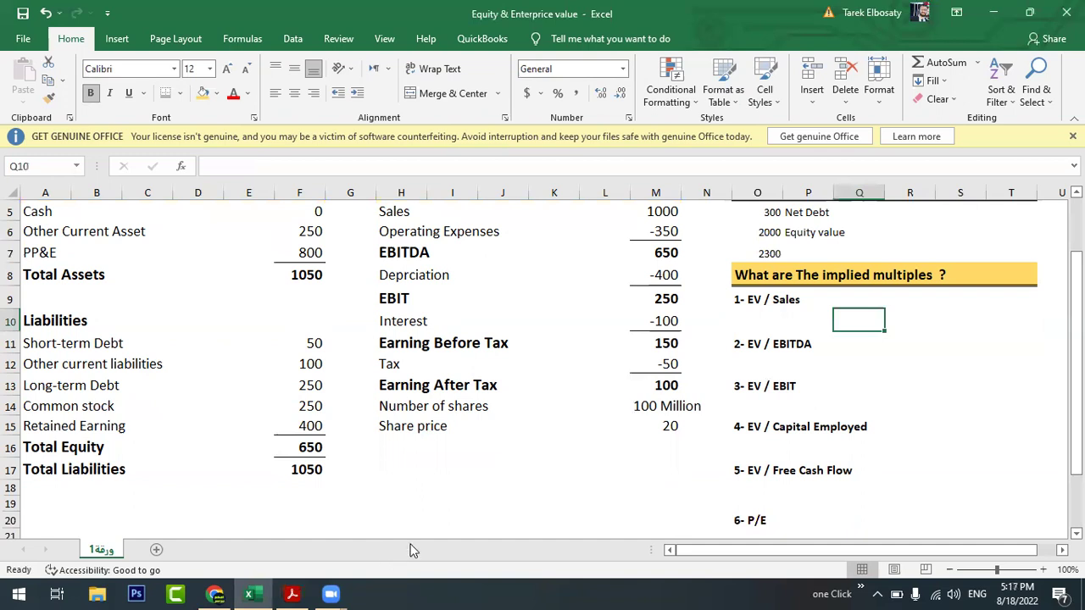
left_click(749, 322)
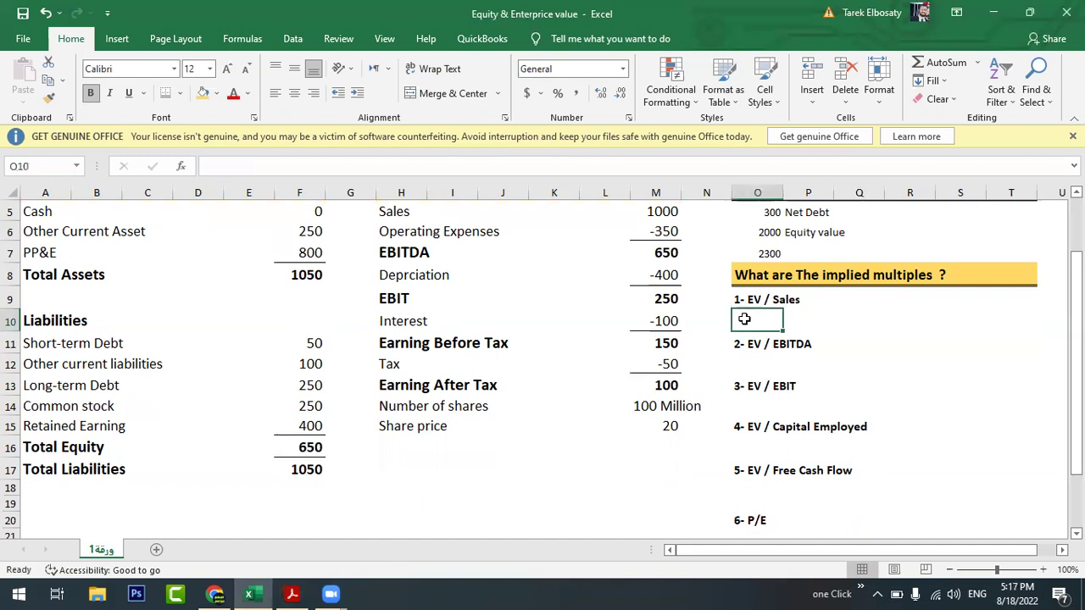
type("=")
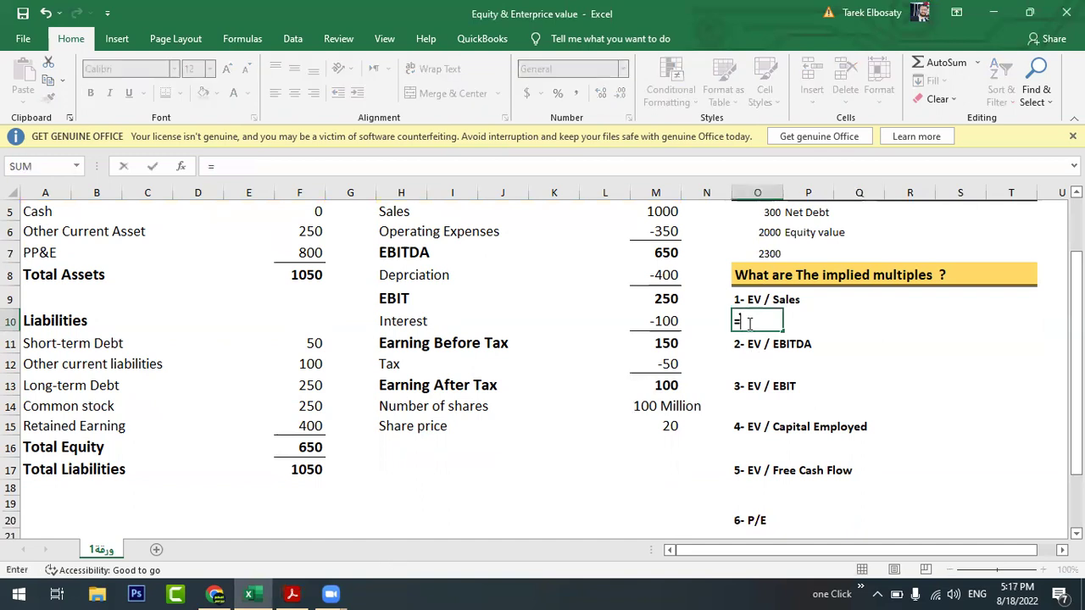
left_click(768, 253)
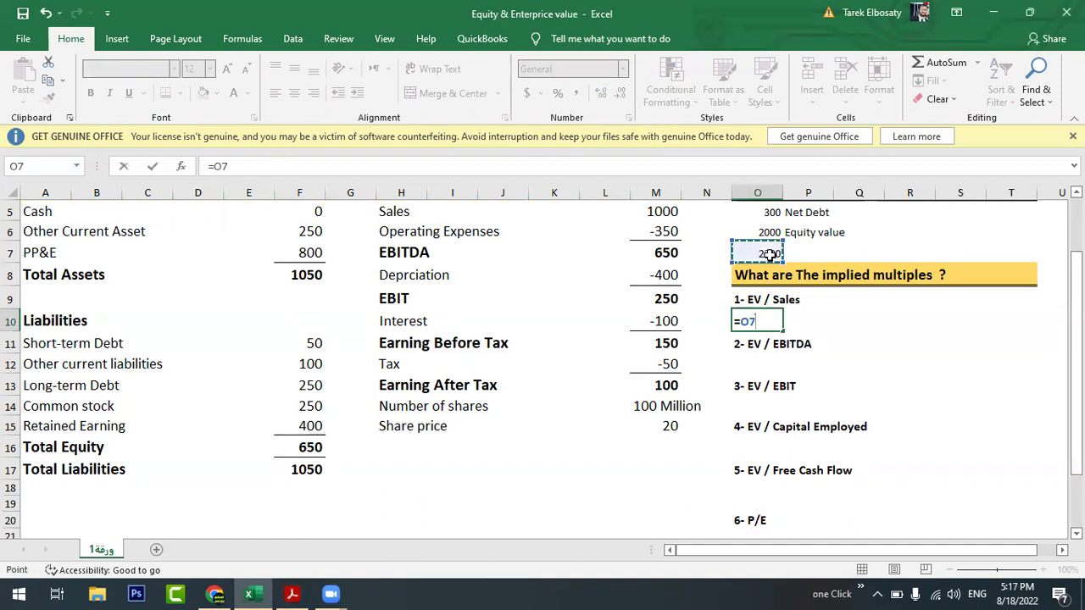
key("F2")
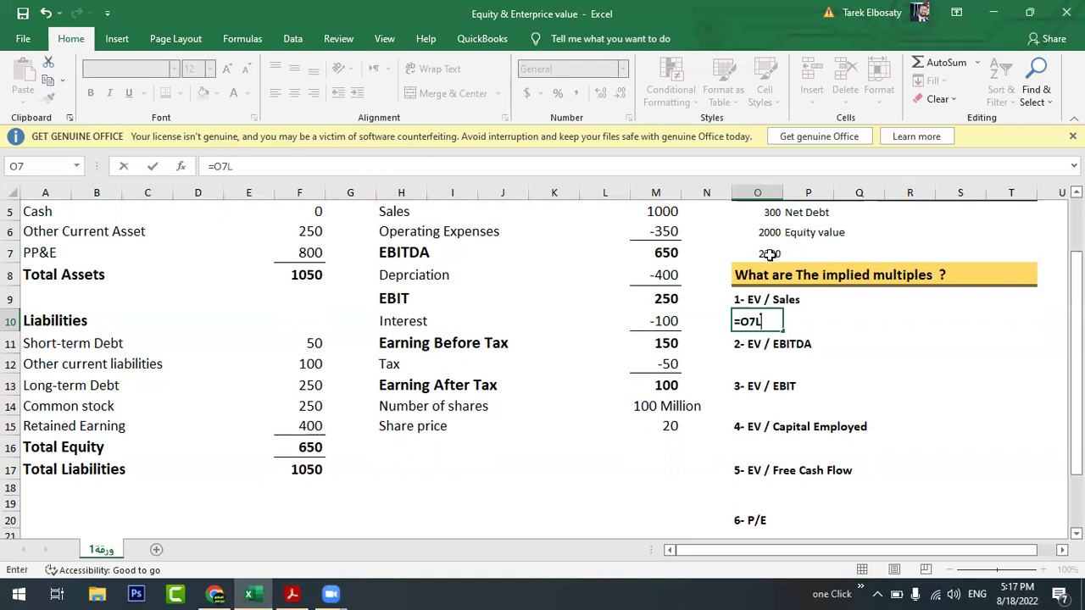
type("/")
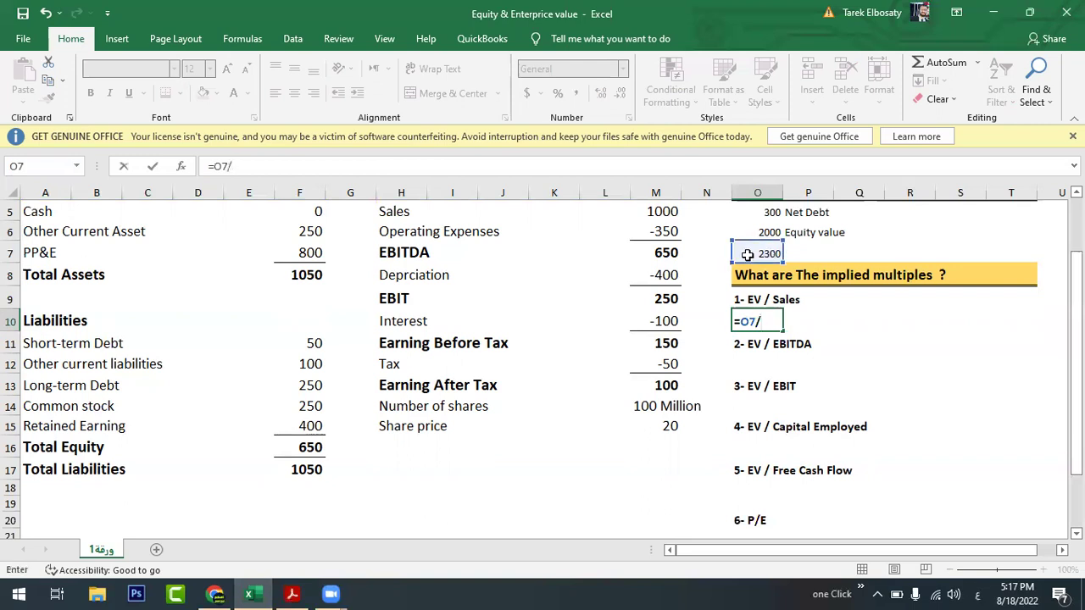
left_click_drag(1074, 359, 1075, 339)
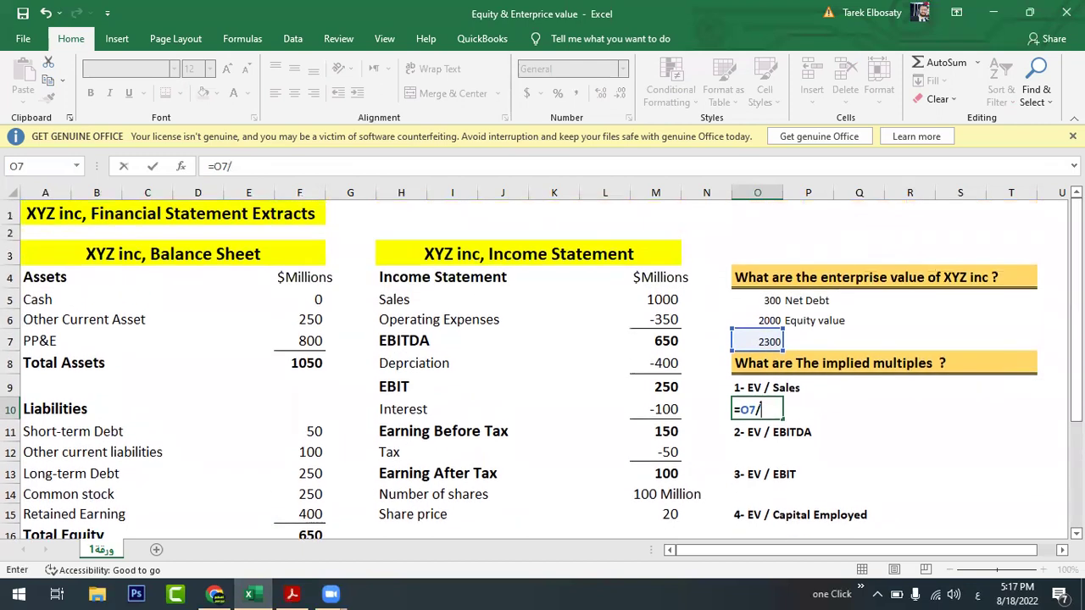
left_click(659, 301)
key("Return")
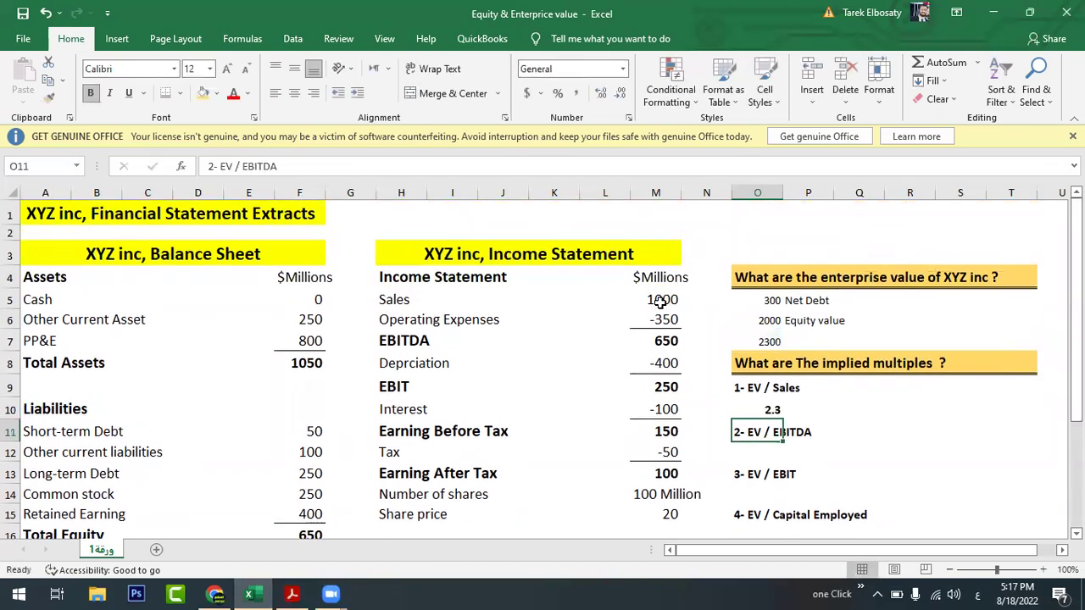
Calculate the EV / EBITDA multiple in cell O12 by dividing enterprise value by EBITDA, =O7/M7.
left_click(762, 456)
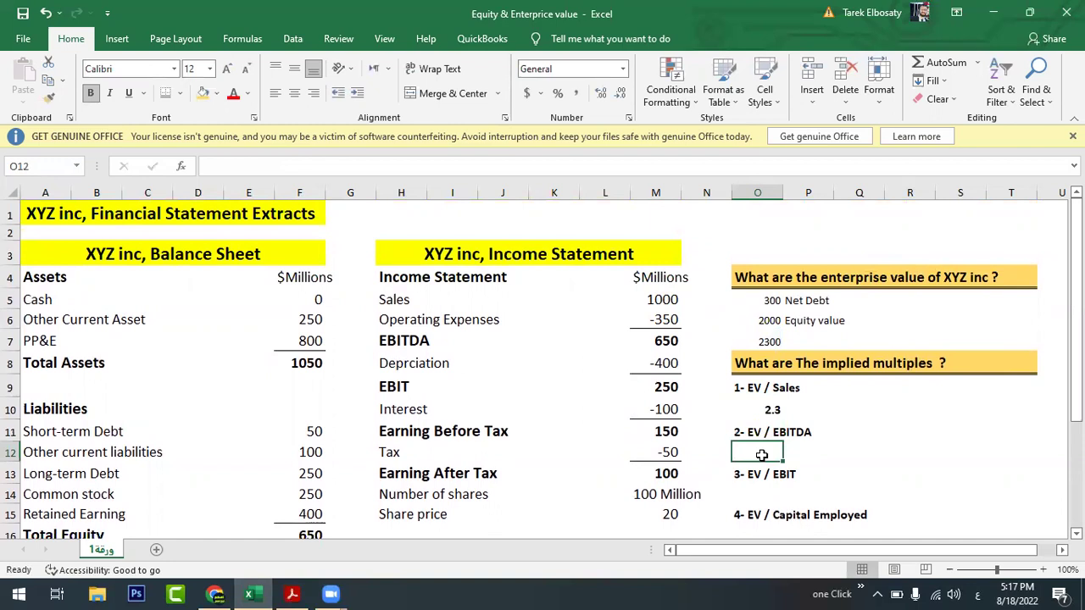
type("=")
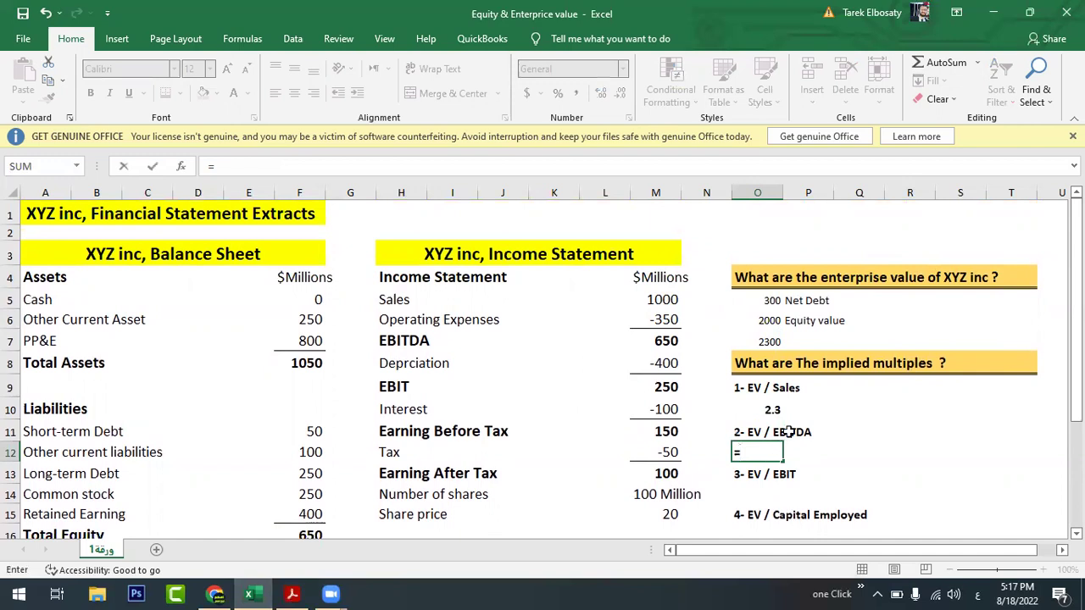
left_click(771, 341)
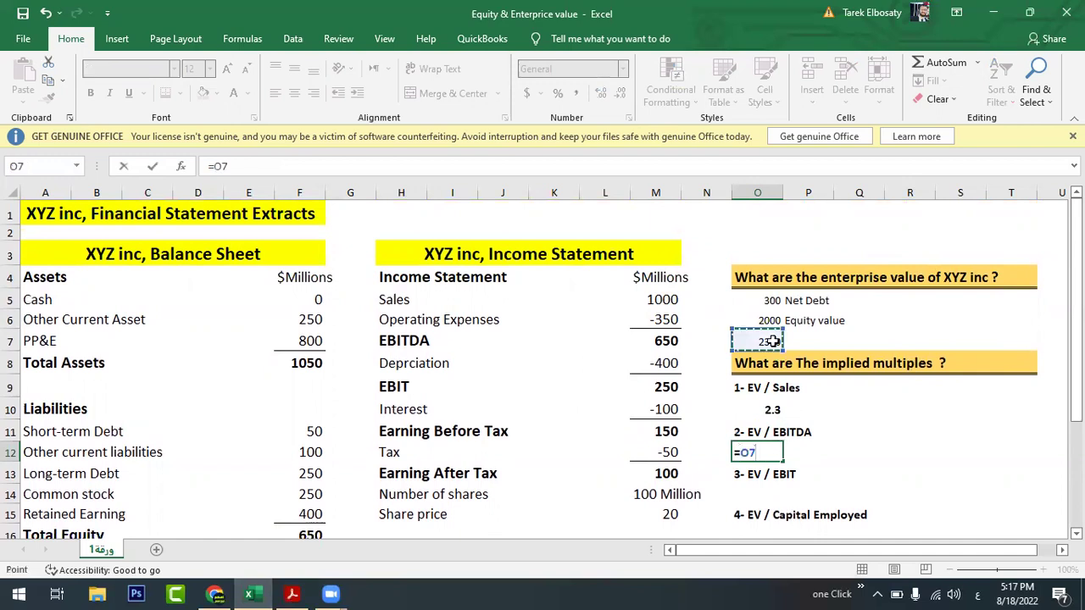
type("/")
left_click(657, 339)
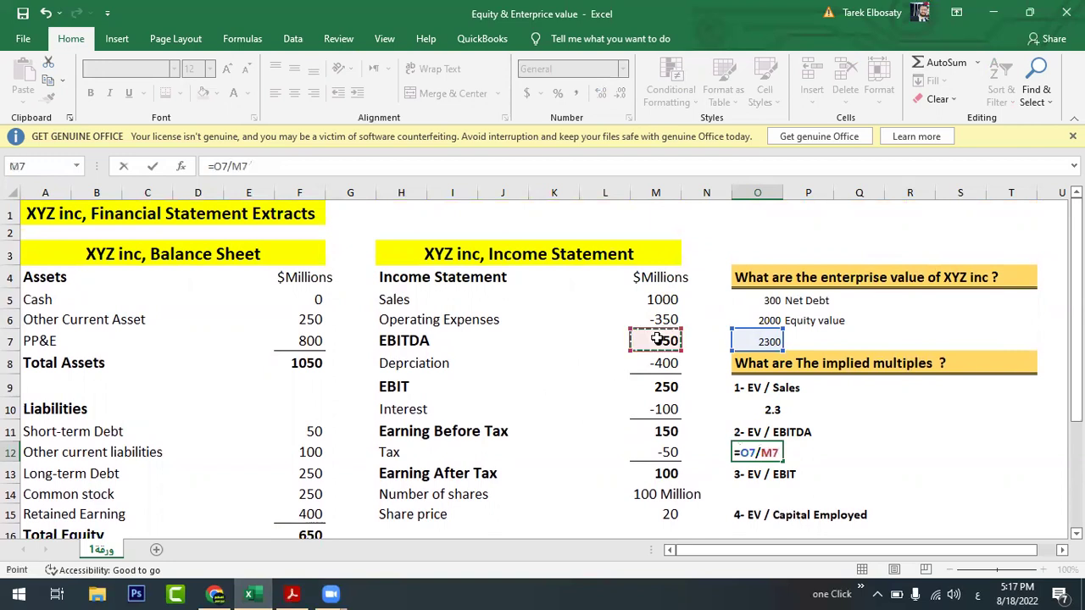
key("Return")
Apply the Comma Style number format to the EV / EBITDA multiple in cell O12.
left_click(760, 452)
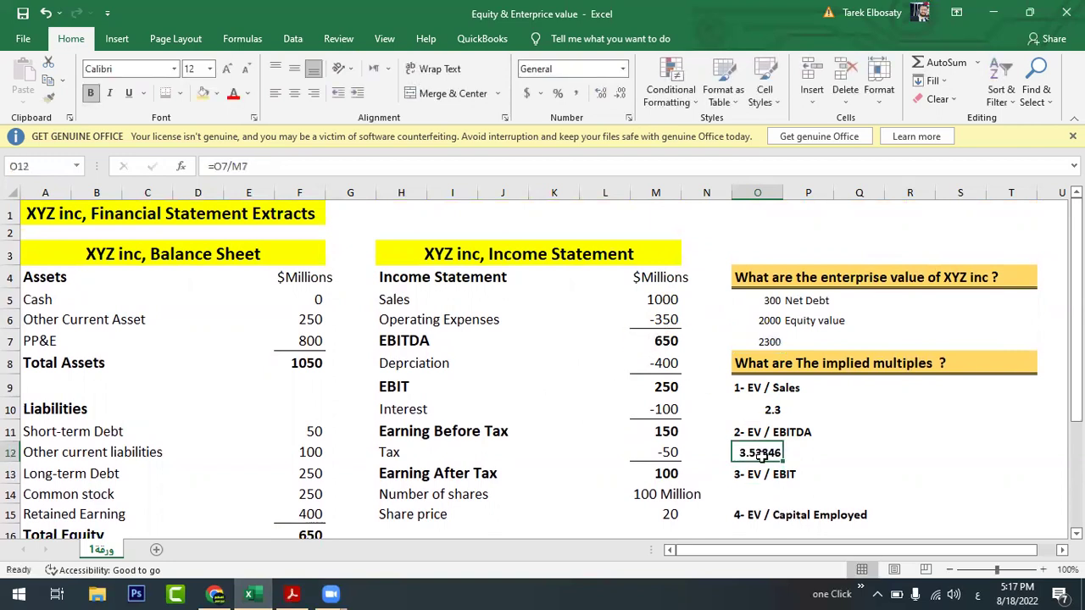
left_click(578, 92)
left_click(902, 475)
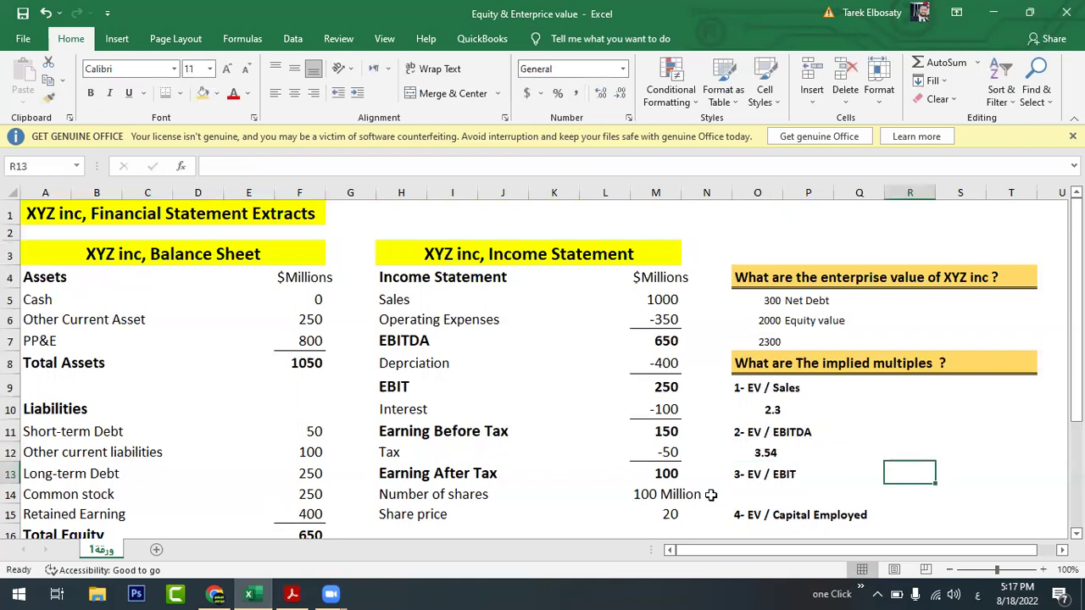
Calculate the EV / EBIT multiple in cell O14 by dividing enterprise value by EBIT, =O7/M9.
left_click(769, 492)
type("=")
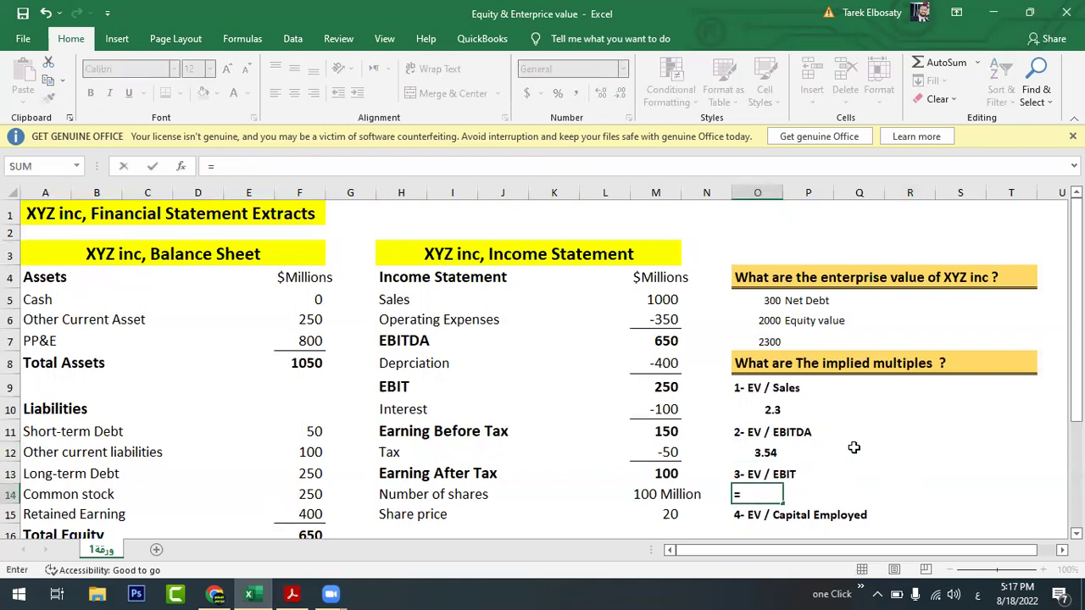
left_click(767, 341)
type("/")
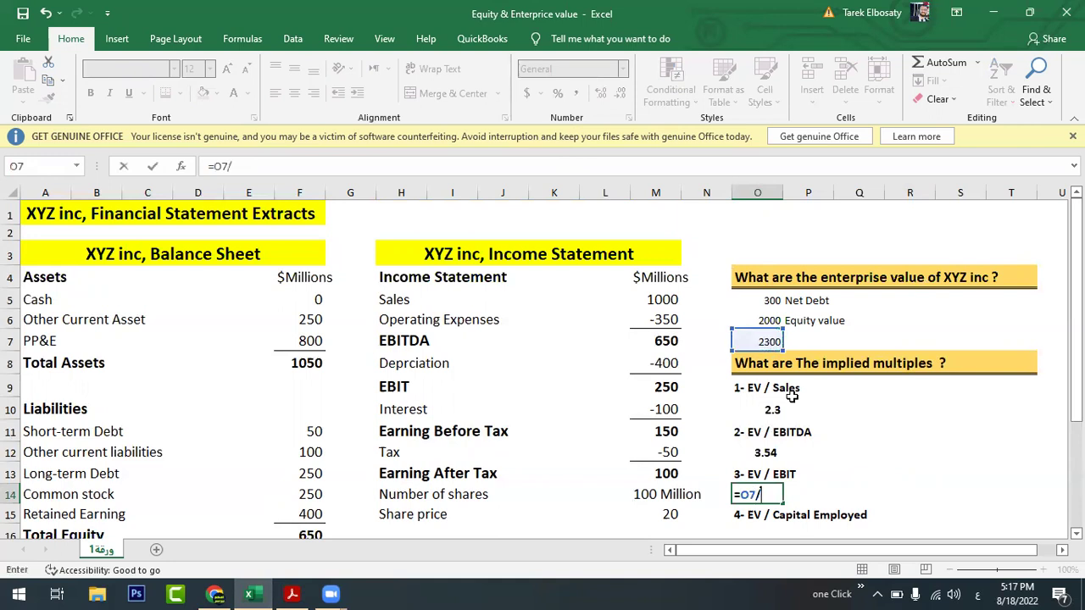
left_click(661, 386)
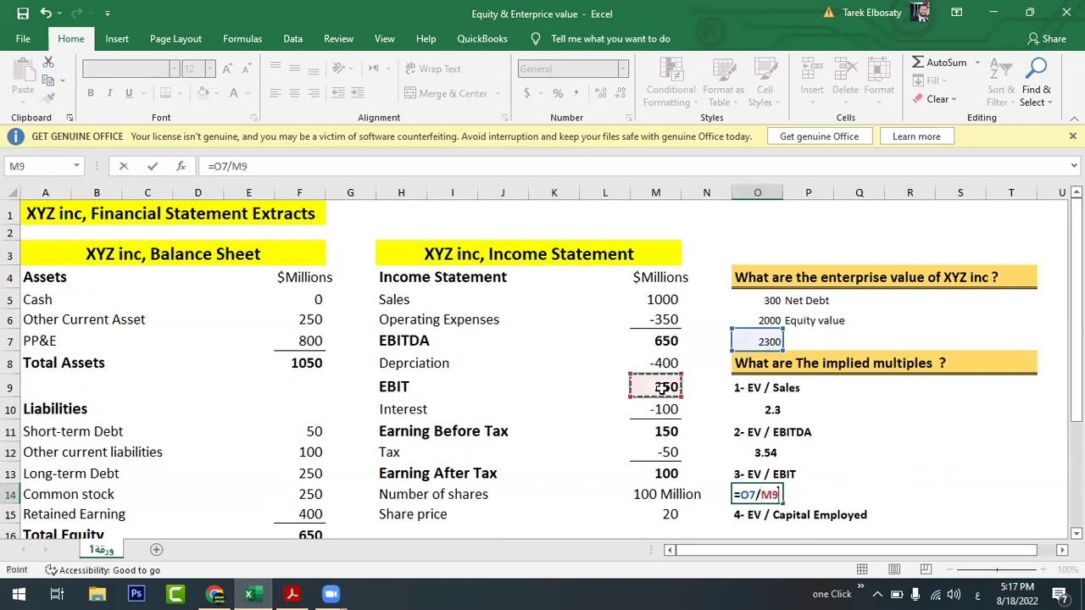
key("Return")
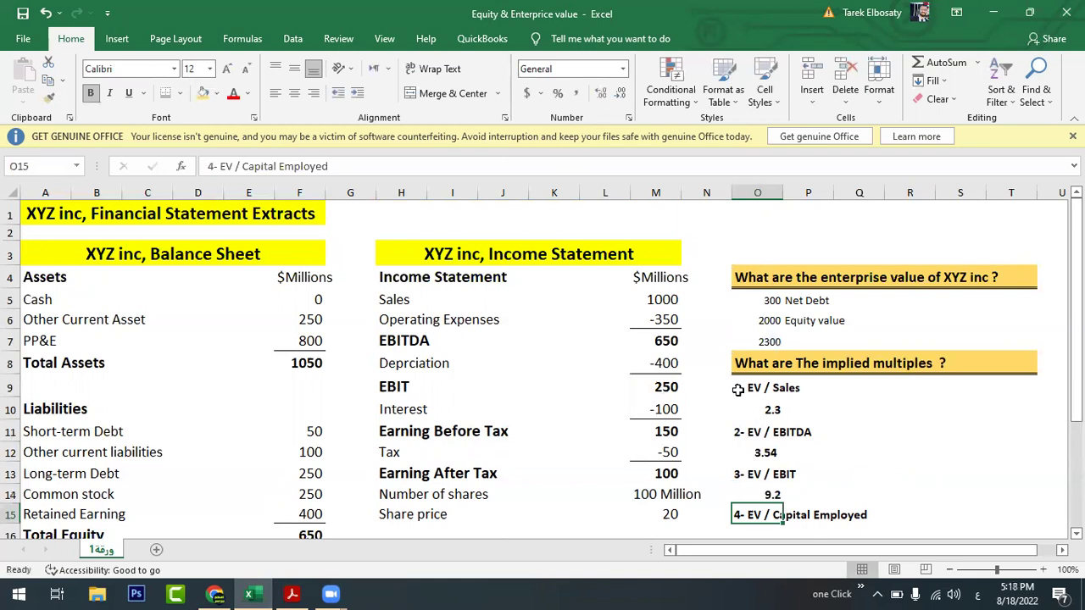
Select cell O16 for EV / Capital Employed, and consult the EV/Capital Employed Multiple slide in Adobe Acrobat Reader for its formula.
scroll(778, 519, "down", 1)
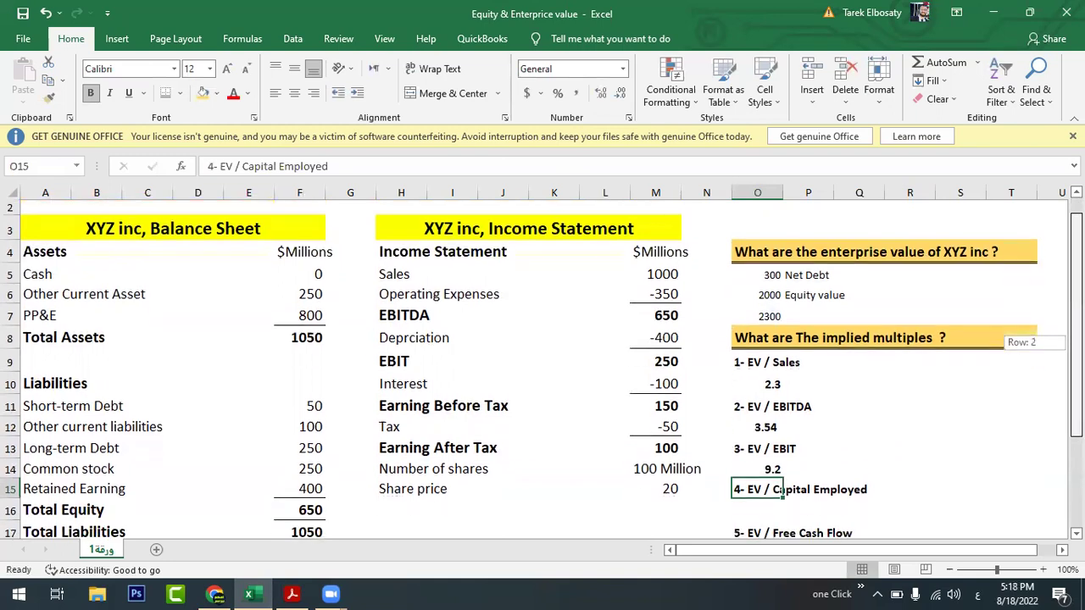
left_click(939, 466)
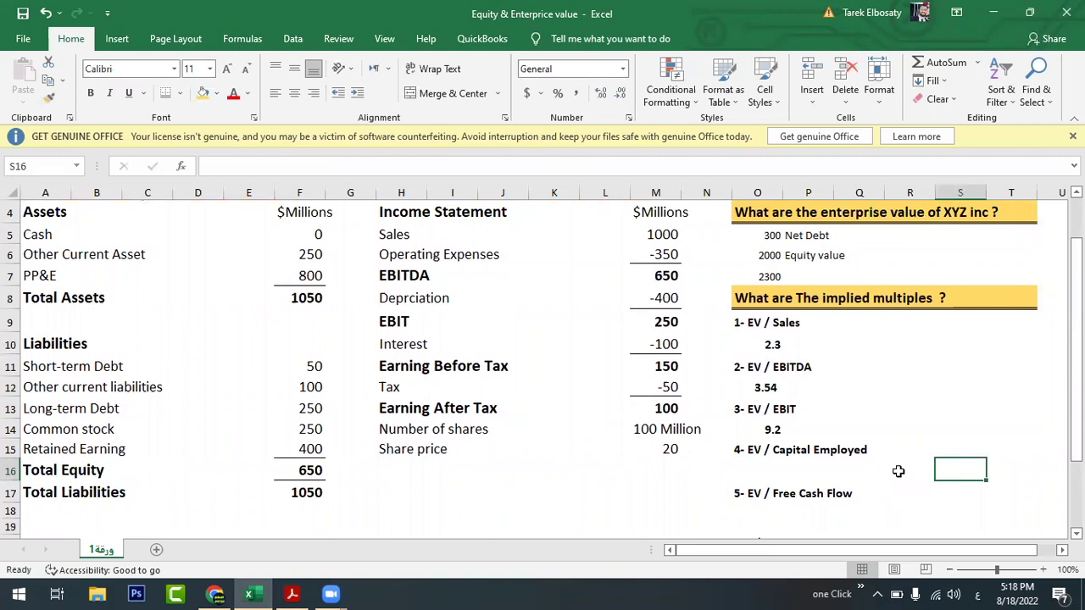
left_click(849, 467)
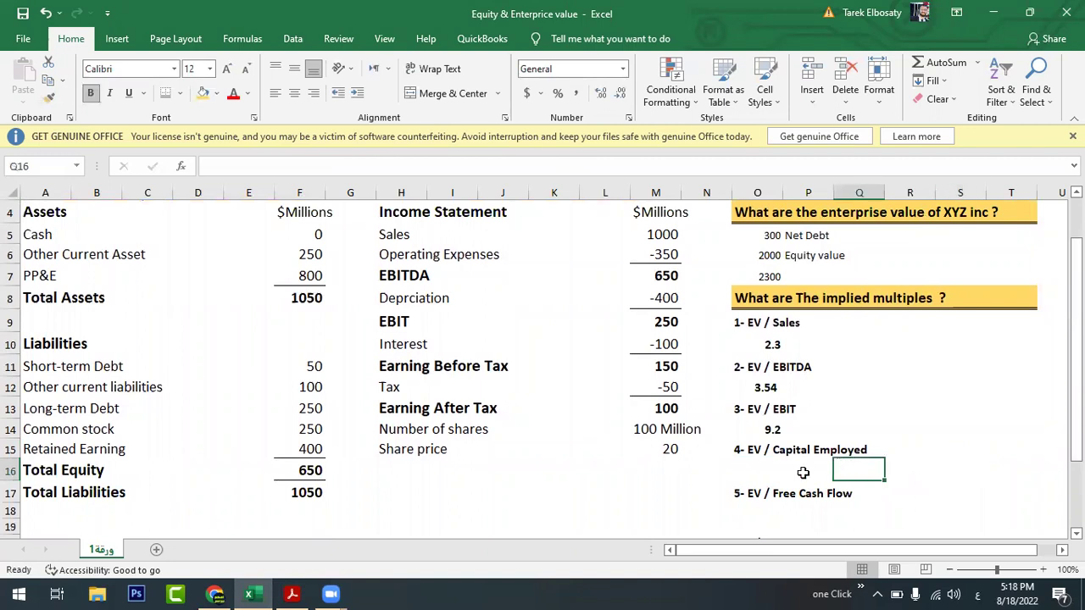
left_click(757, 470)
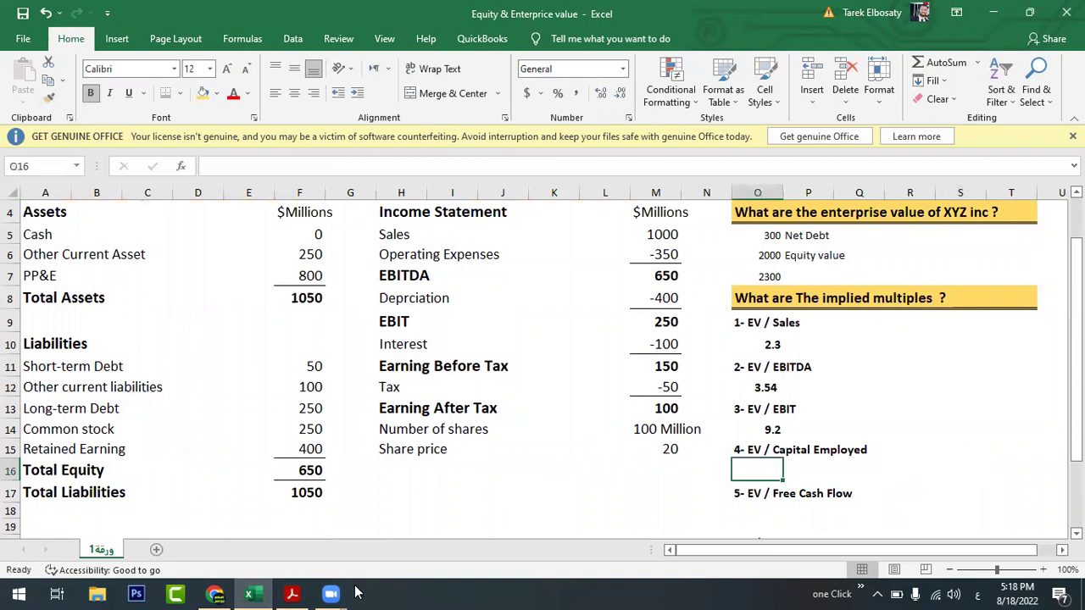
left_click(293, 593)
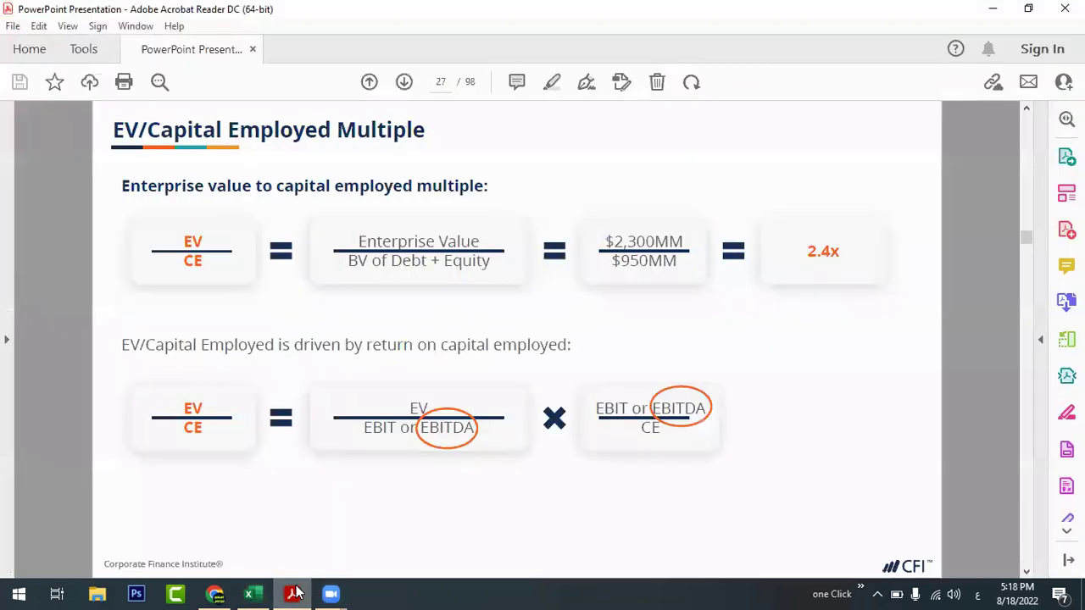